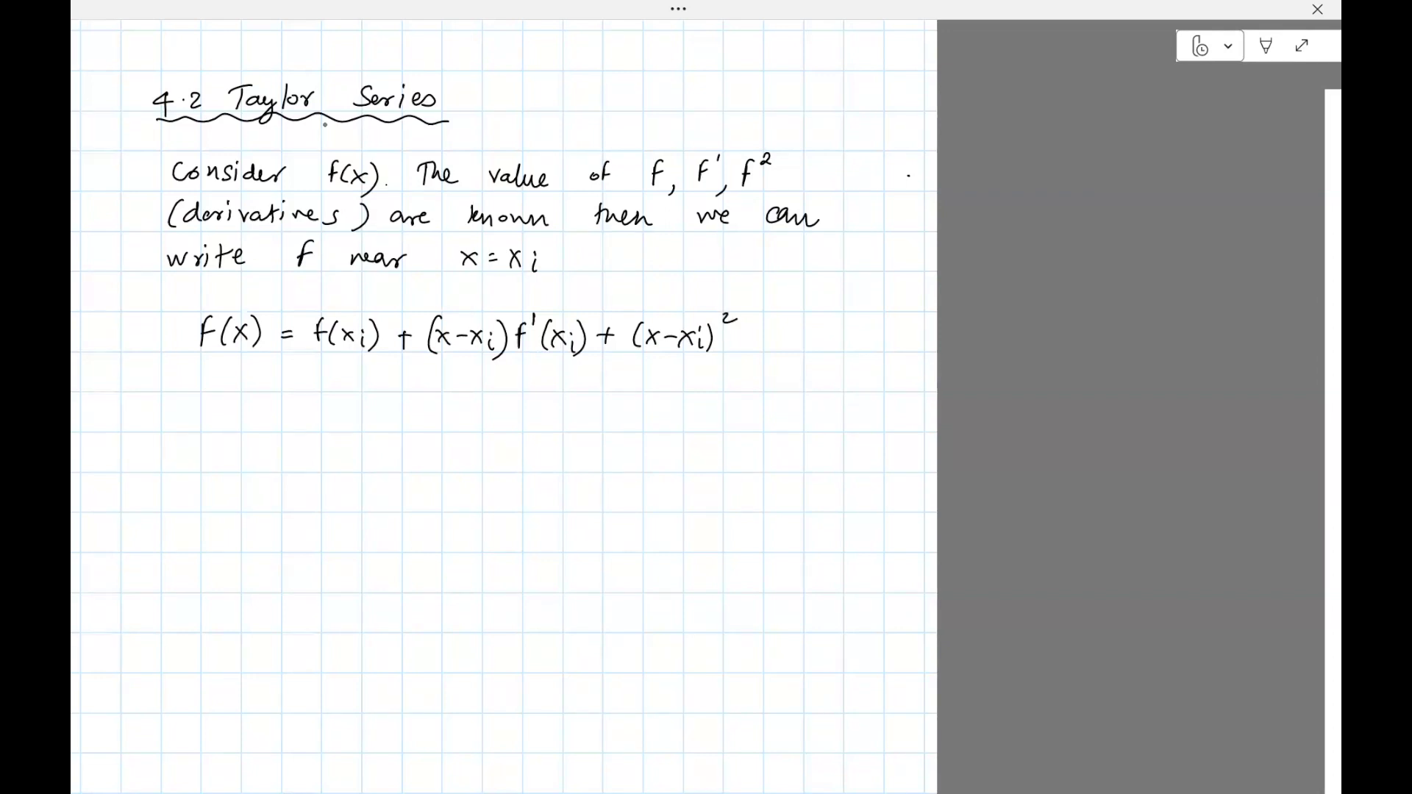
Add the squared exponent and 2! denominator to the (x−xi) term of f(x).
mouse_move(644, 354)
left_mouse_down()
mouse_move(702, 354)
mouse_move(673, 372)
left_mouse_up()
Write f²(xi) and a plus sign after the (x−xi)²/2! term.
mouse_move(748, 328)
left_mouse_down()
mouse_move(741, 350)
mouse_move(770, 332)
mouse_move(776, 348)
left_mouse_up()
mouse_move(786, 334)
left_mouse_down()
mouse_move(816, 352)
mouse_move(845, 341)
left_mouse_up()
left_click_drag(838, 333, 839, 349)
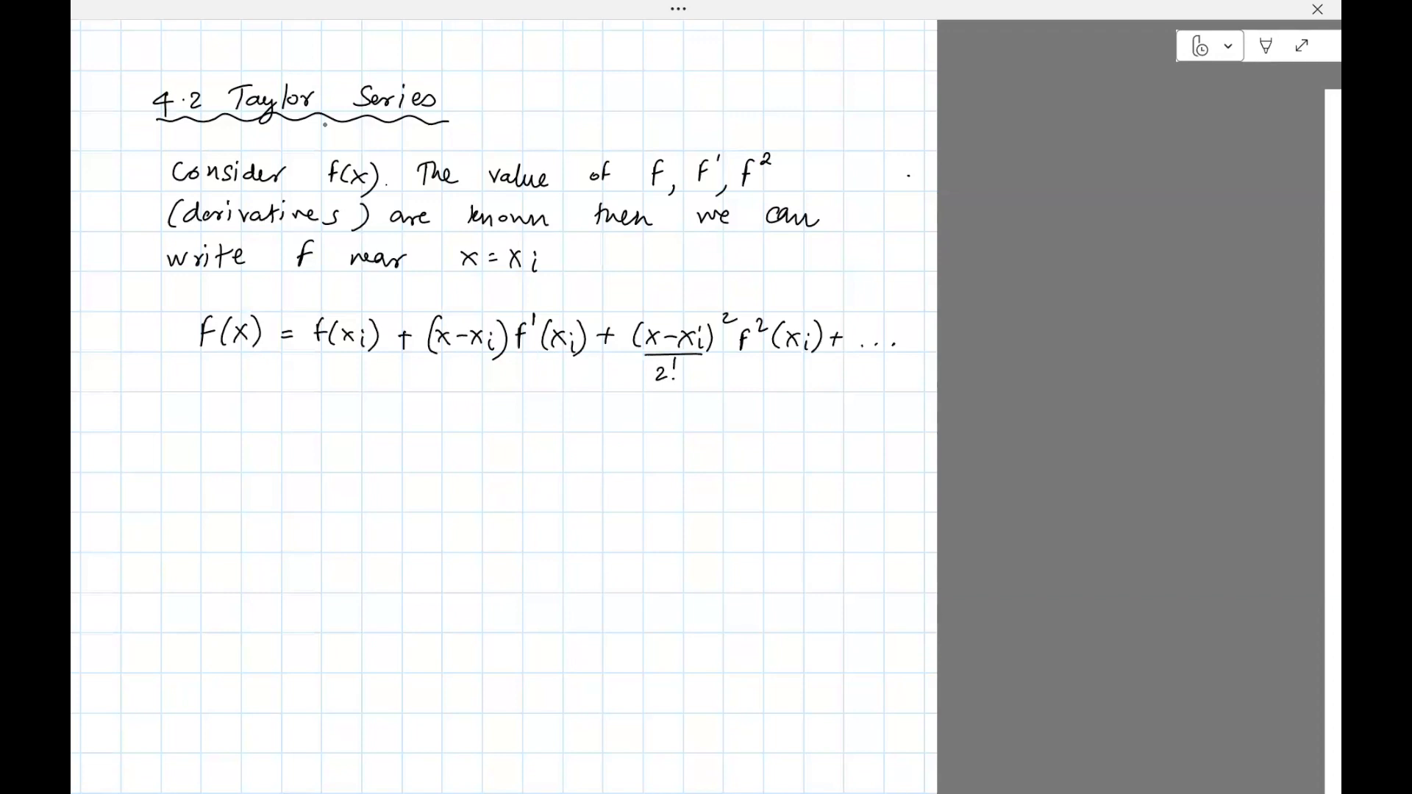
On a new line, write the third-order term (x−xi)³/3! f³(xi).
mouse_move(298, 409)
left_mouse_down()
mouse_move(313, 424)
mouse_move(300, 423)
left_mouse_up()
left_click_drag(320, 417, 364, 430)
left_click_drag(371, 403, 375, 434)
left_click_drag(301, 402, 296, 434)
left_click_drag(387, 396, 387, 410)
mouse_move(293, 433)
left_mouse_down()
mouse_move(385, 432)
mouse_move(315, 467)
left_mouse_up()
left_click_drag(339, 444, 337, 454)
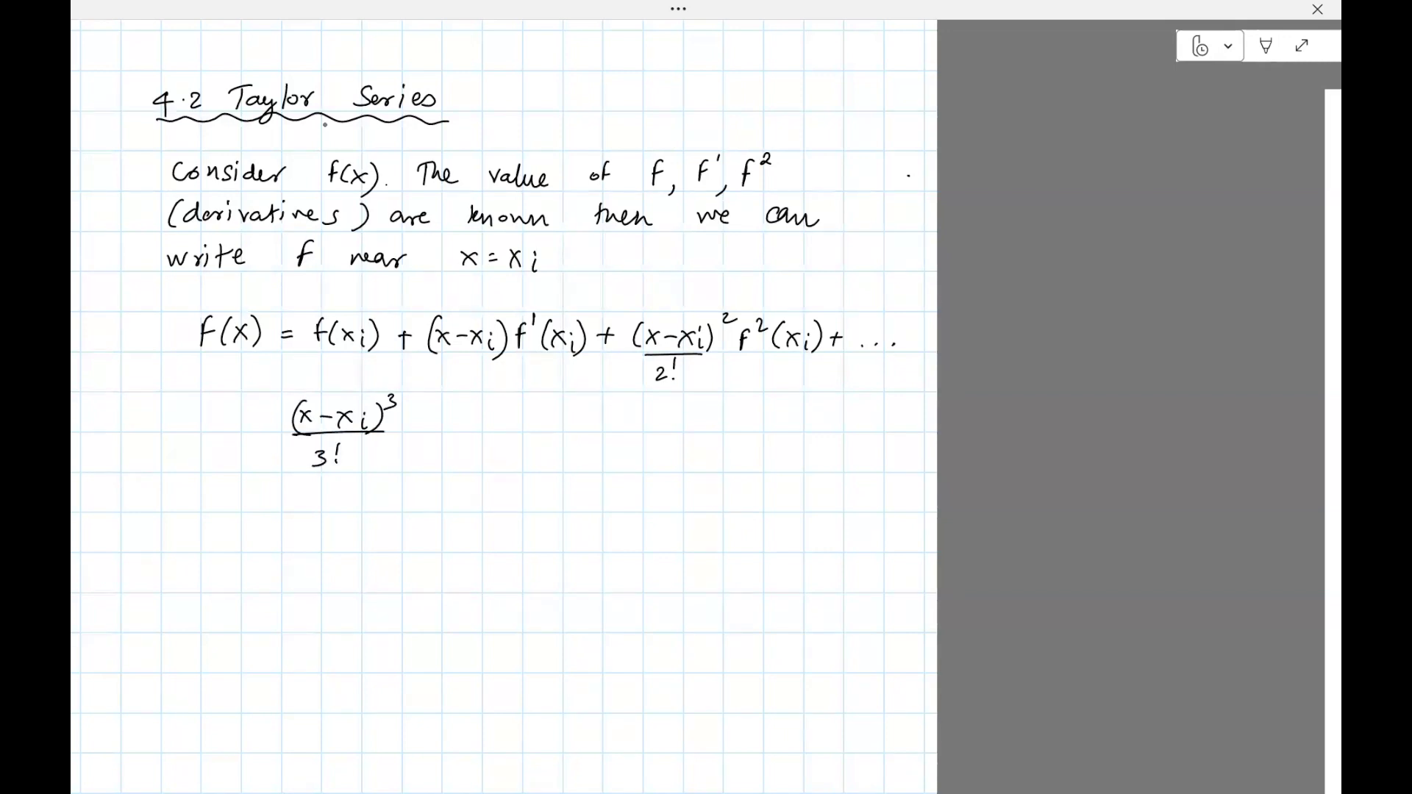
mouse_move(421, 401)
left_mouse_down()
mouse_move(412, 430)
mouse_move(425, 414)
left_mouse_up()
mouse_move(433, 395)
left_mouse_down()
mouse_move(478, 429)
mouse_move(515, 432)
left_mouse_up()
Add the general term + (x−xi)ⁿ/n! fⁿ(xi) + to end the series.
left_click_drag(625, 418, 640, 417)
mouse_move(632, 409)
left_mouse_down()
mouse_move(632, 428)
mouse_move(690, 415)
left_mouse_up()
mouse_move(693, 425)
left_mouse_down()
mouse_move(729, 433)
mouse_move(750, 392)
left_mouse_up()
left_click(715, 411)
mouse_move(650, 436)
left_mouse_down()
mouse_move(733, 435)
mouse_move(689, 452)
left_mouse_up()
left_click(689, 460)
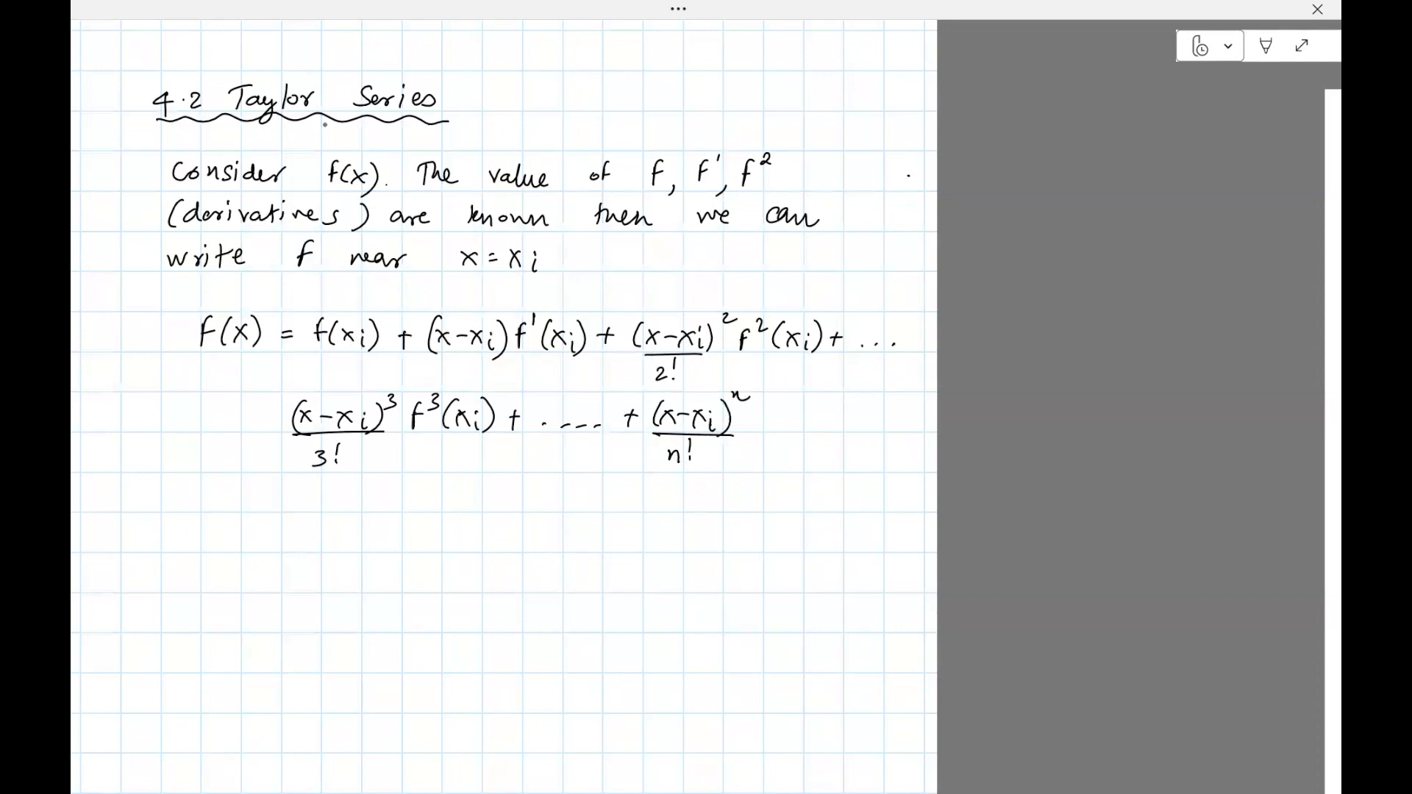
mouse_move(770, 401)
left_mouse_down()
mouse_move(765, 429)
mouse_move(792, 395)
mouse_move(801, 430)
mouse_move(823, 430)
left_mouse_up()
mouse_move(823, 410)
left_mouse_down()
mouse_move(809, 430)
mouse_move(831, 430)
left_mouse_up()
left_click(831, 413)
left_click_drag(843, 397, 846, 432)
left_click_drag(853, 418, 866, 417)
left_click_drag(861, 410, 860, 425)
Switch to the red pen from the drawing tools and return to Full Page View.
scroll(508, 405, "down", 3)
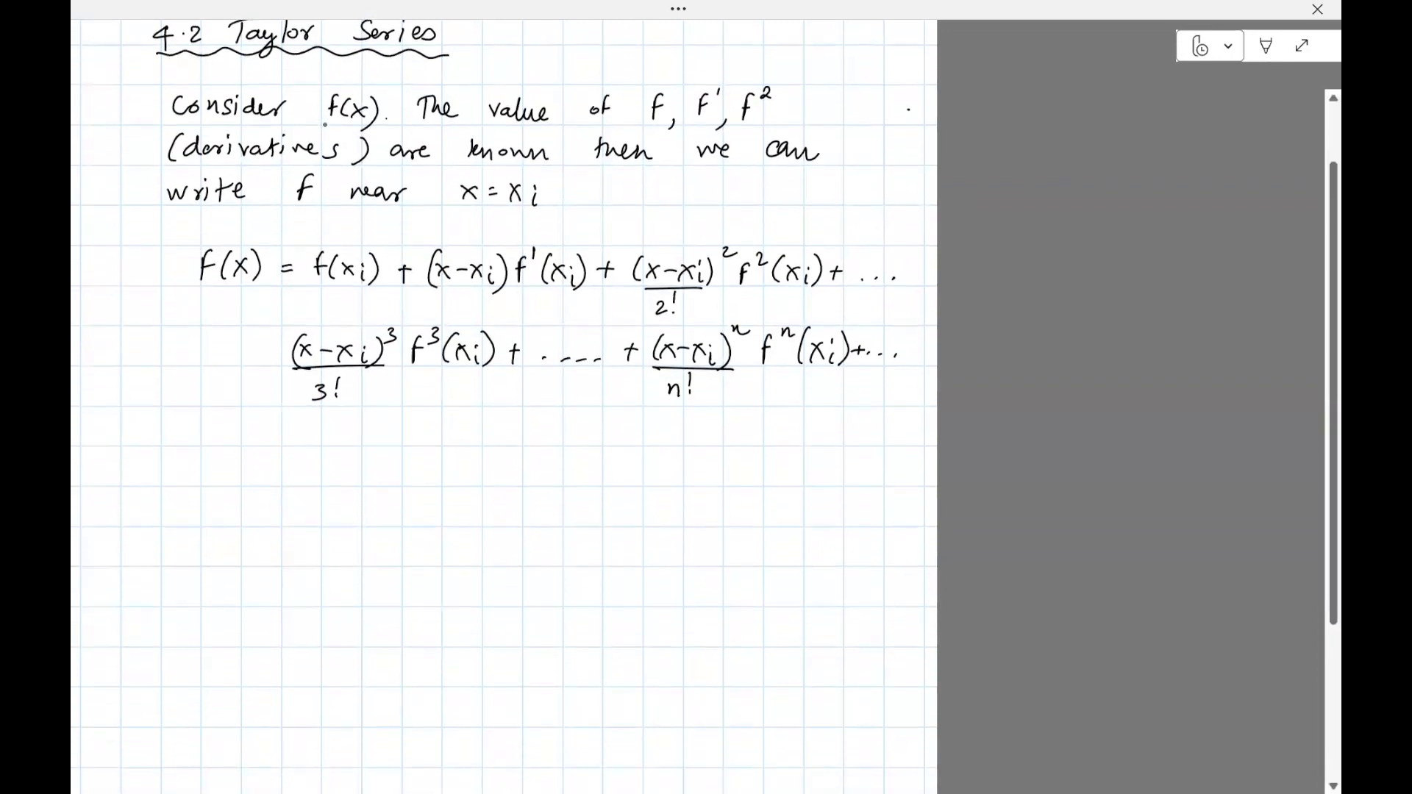
key("F11")
left_click(519, 497)
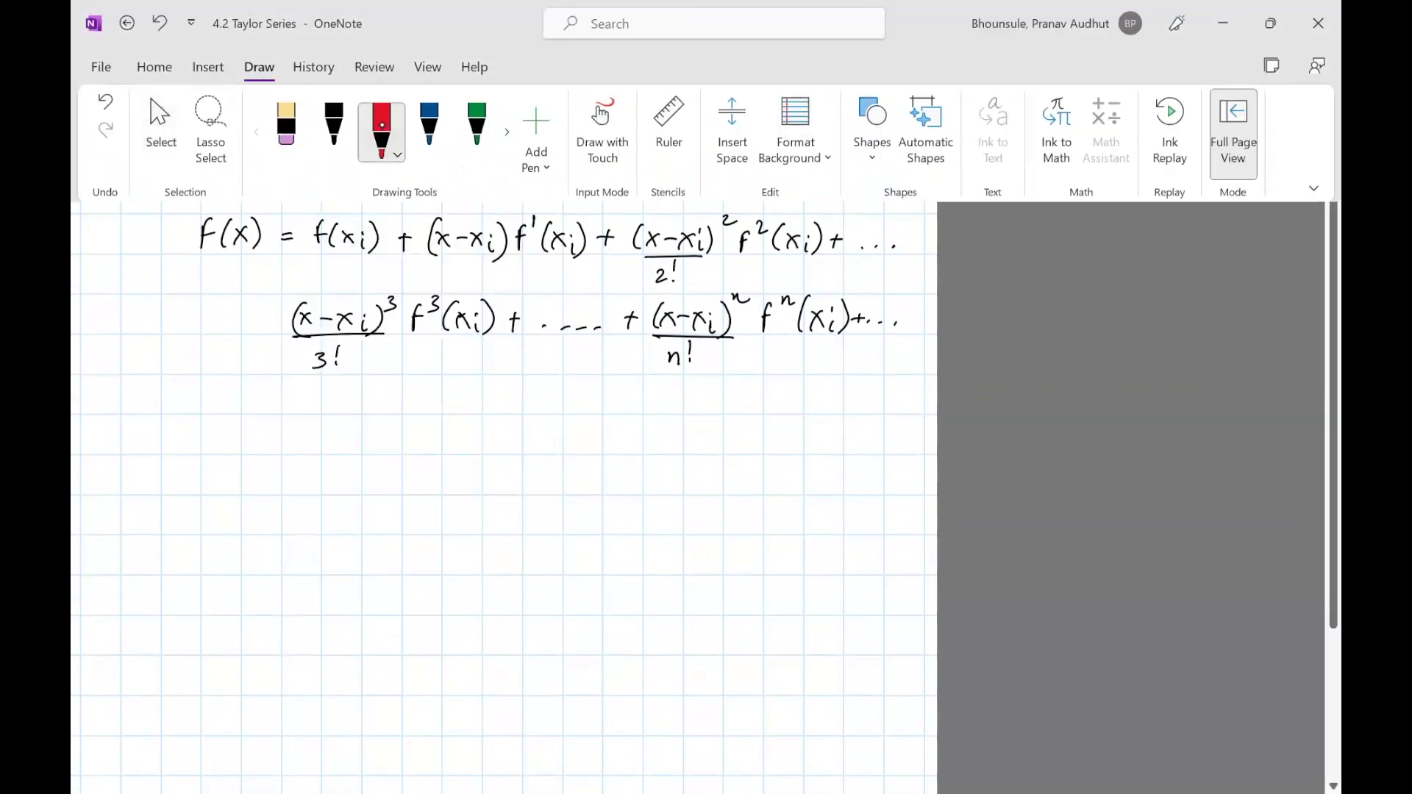
key("F11")
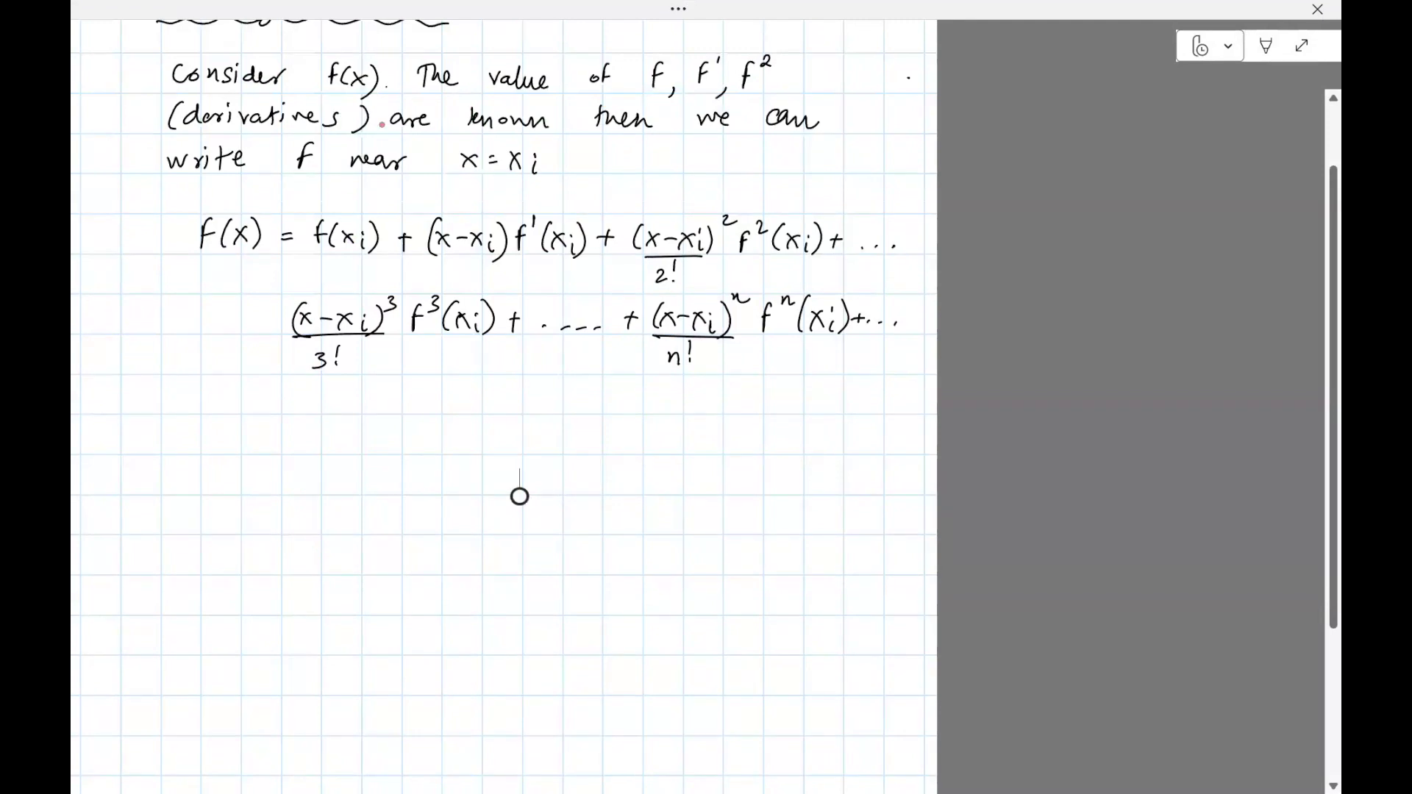
Handwrite 'infinite series' in red beneath the right end of the expansion.
left_click(795, 373)
mouse_move(796, 383)
left_mouse_down()
mouse_move(817, 406)
mouse_move(849, 390)
left_mouse_up()
left_click_drag(853, 388, 857, 401)
mouse_move(859, 396)
left_mouse_down()
mouse_move(817, 428)
mouse_move(834, 429)
left_mouse_up()
left_click_drag(836, 431, 843, 421)
left_click_drag(845, 421, 862, 432)
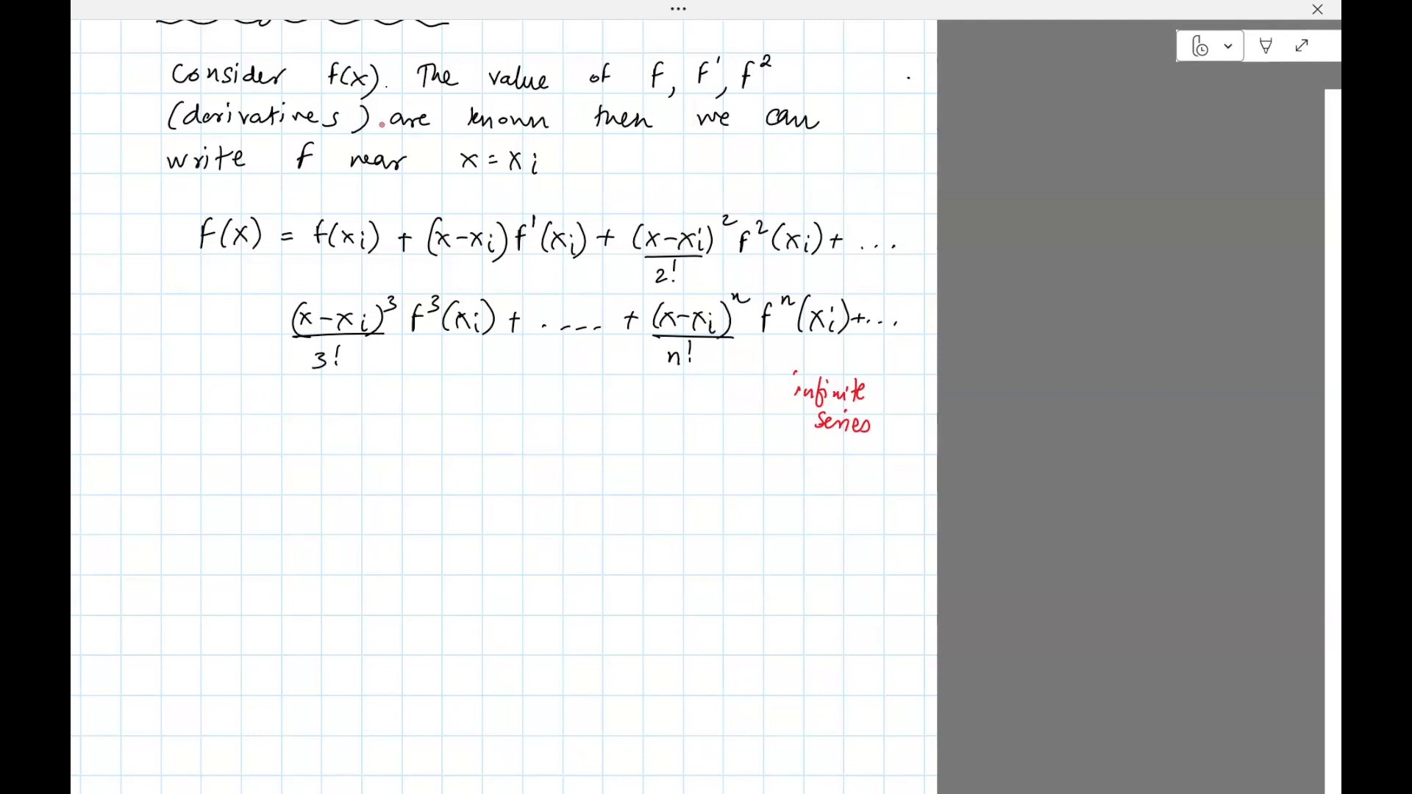
With the black pen, draw the horizontal axis and mark xi on it.
left_click(1302, 46)
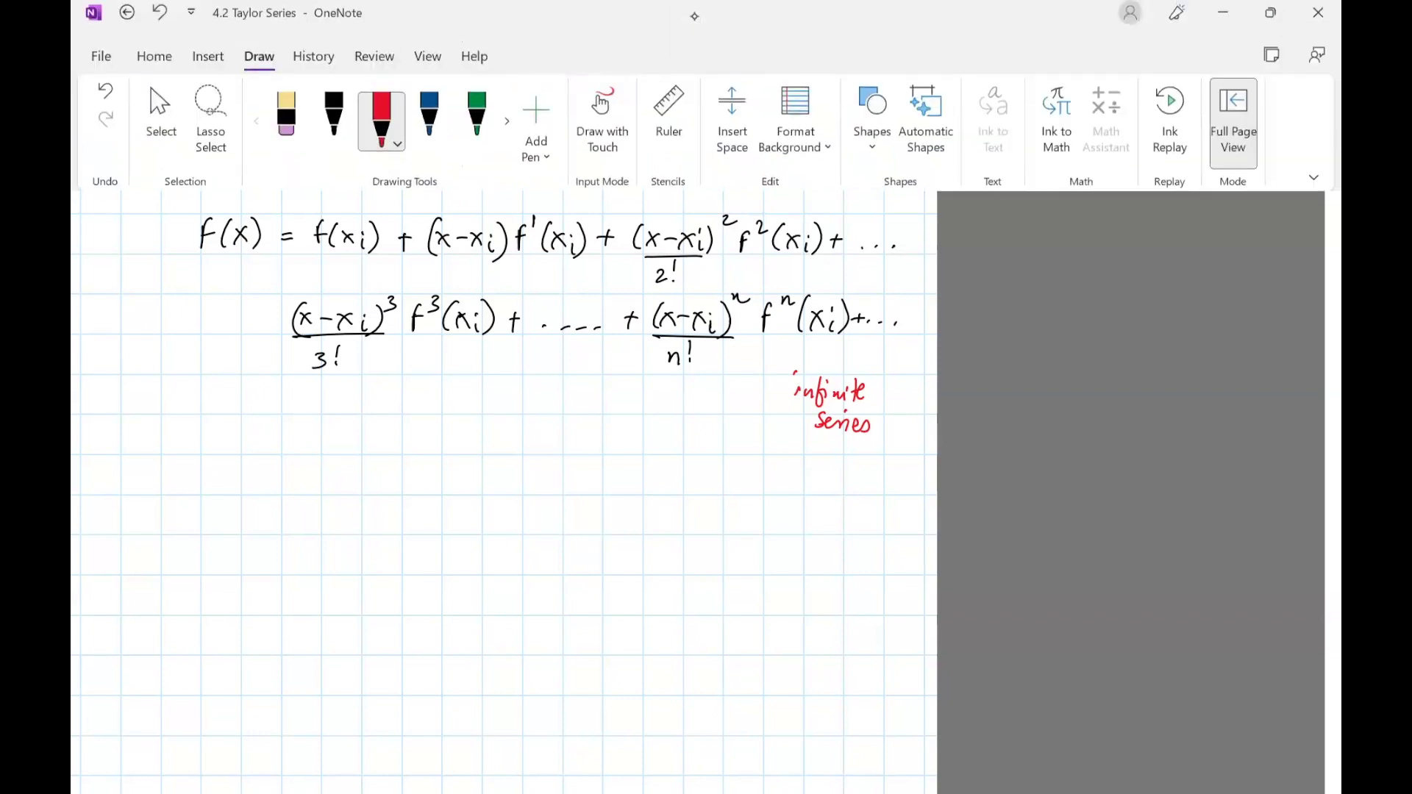
left_click(334, 129)
key("F11")
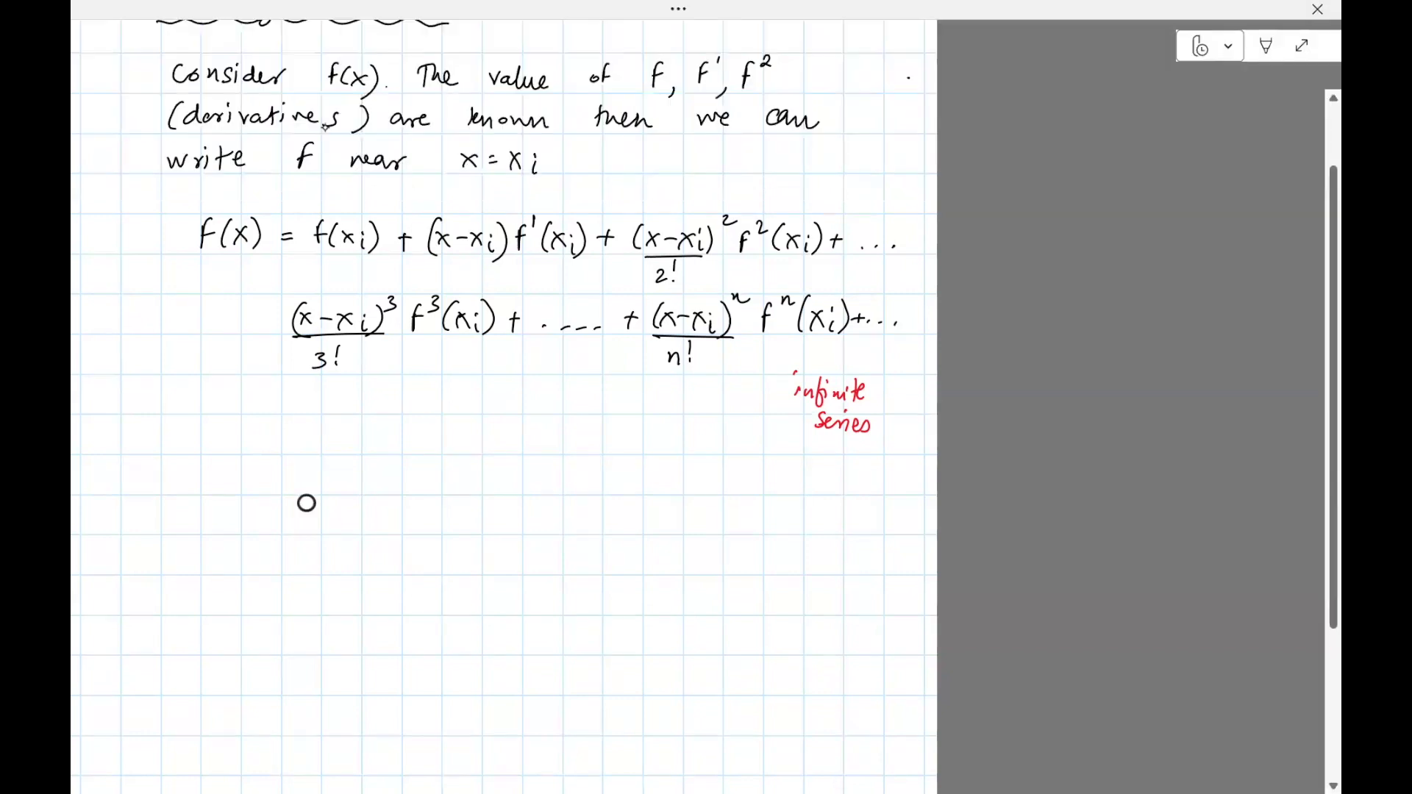
left_click_drag(404, 535, 585, 532)
left_click_drag(481, 517, 482, 544)
left_click_drag(476, 556, 476, 570)
left_click_drag(494, 566, 496, 575)
left_click(494, 560)
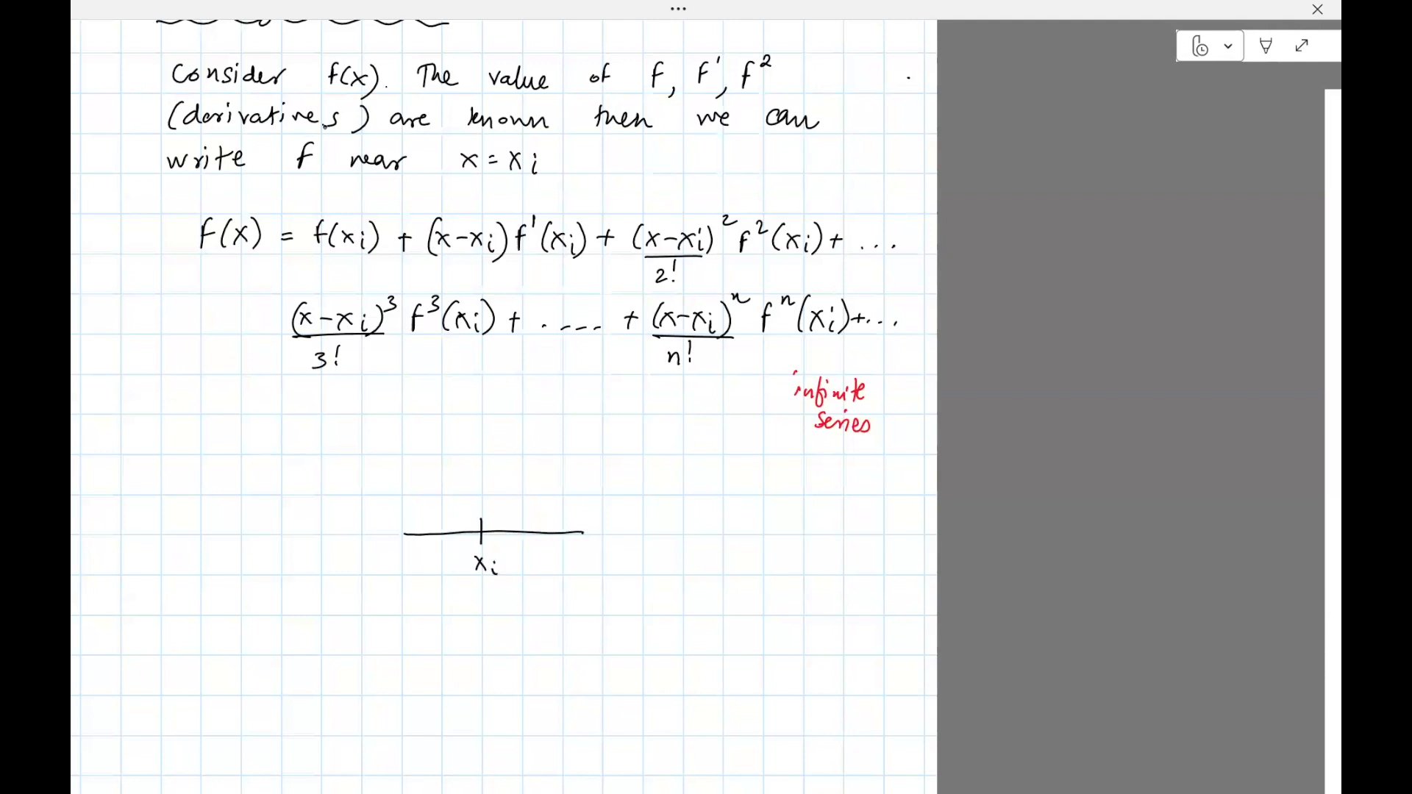
Draw the vertical axis with an arrowhead, label axes f and x, and sketch the red curve.
left_click_drag(403, 531, 401, 442)
mouse_move(396, 452)
left_mouse_down()
mouse_move(328, 468)
mouse_move(337, 439)
left_mouse_up()
left_click_drag(327, 451, 336, 449)
left_click_drag(606, 538, 621, 550)
left_click_drag(620, 536, 604, 552)
left_click(678, 8)
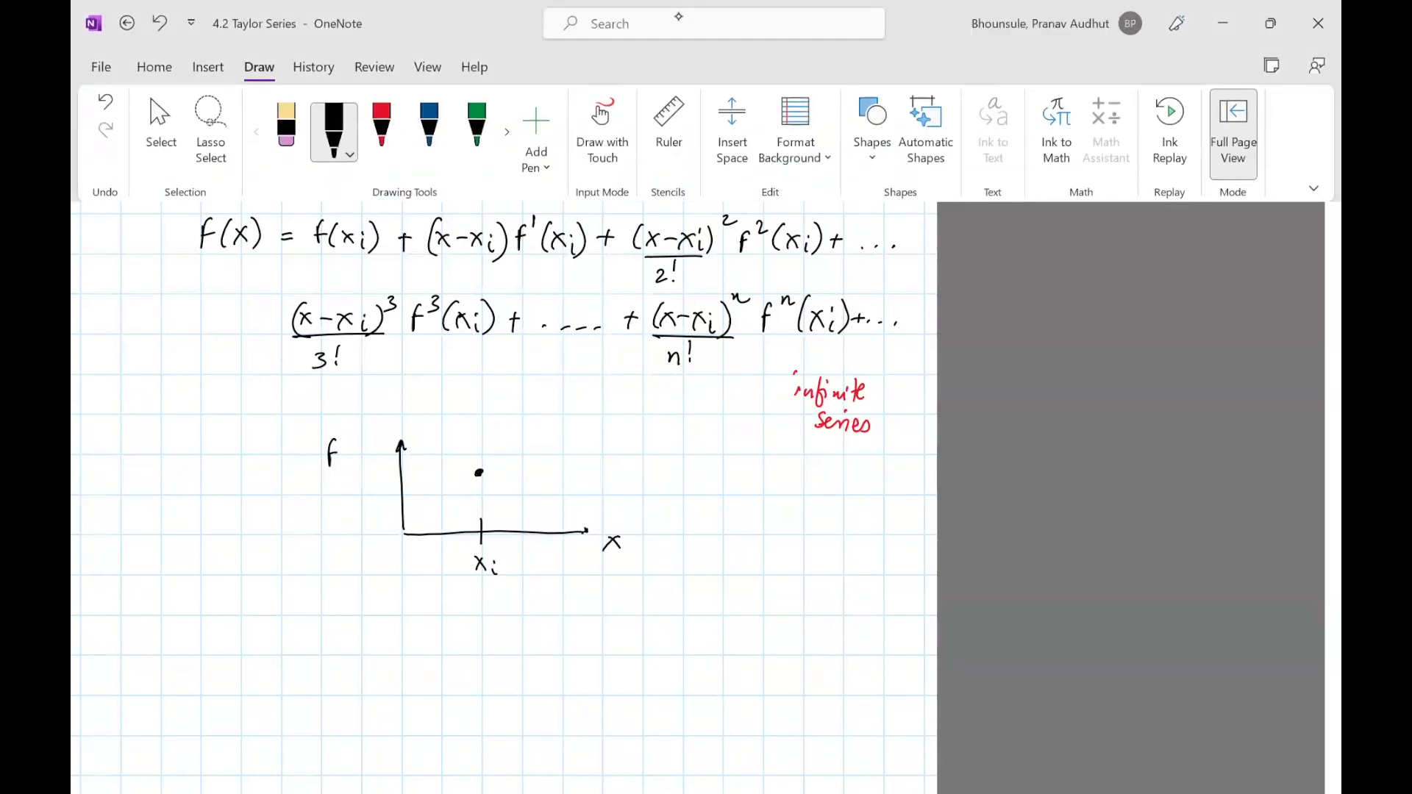
left_click_drag(555, 440, 423, 487)
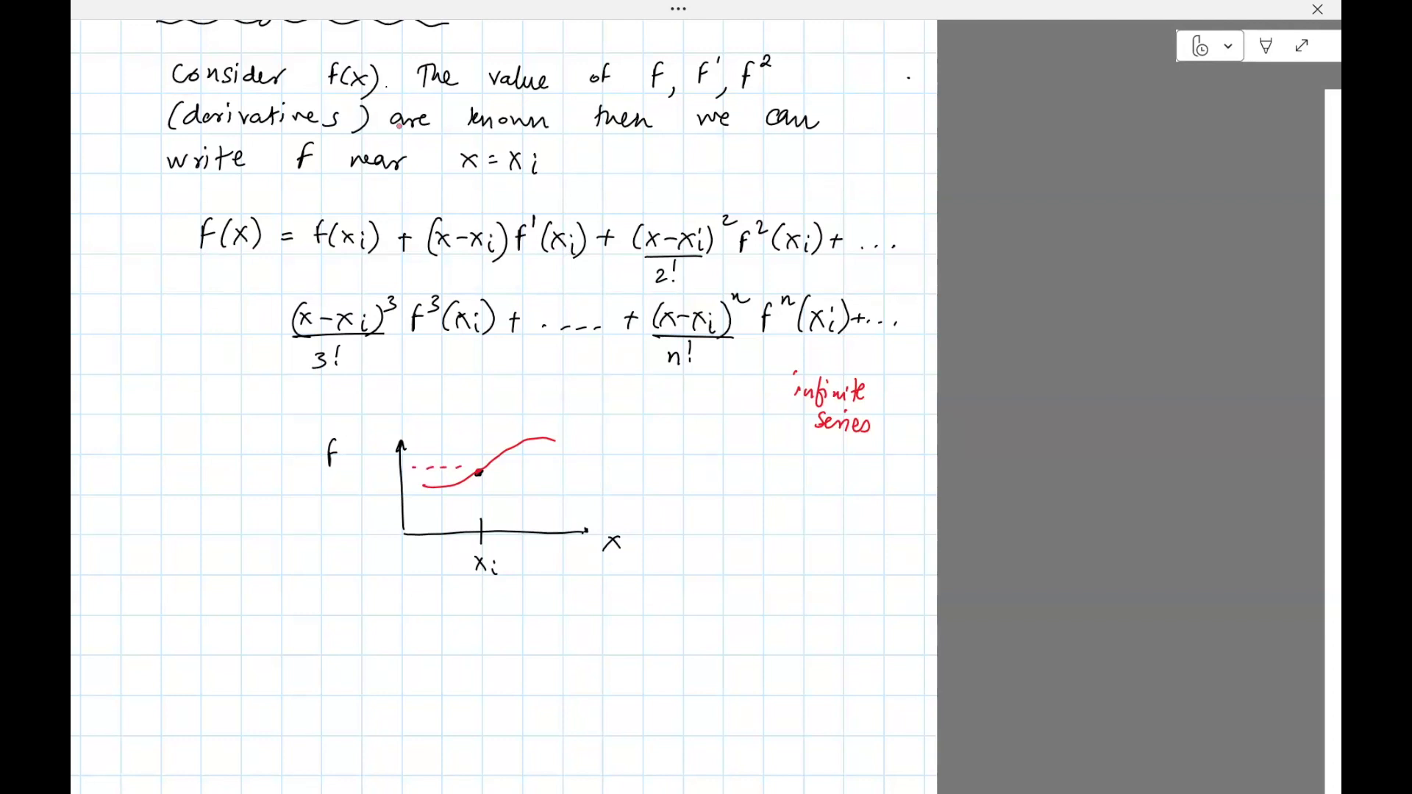
Label the point on the curve f(xi) in red.
left_click_drag(515, 460, 506, 483)
left_click_drag(501, 472, 524, 480)
left_click_drag(529, 469, 540, 479)
mouse_move(539, 469)
left_mouse_down()
mouse_move(530, 481)
mouse_move(558, 492)
left_mouse_up()
With the blue pen, draw a second point and arc labelled 'Compute at x'.
left_click(678, 9)
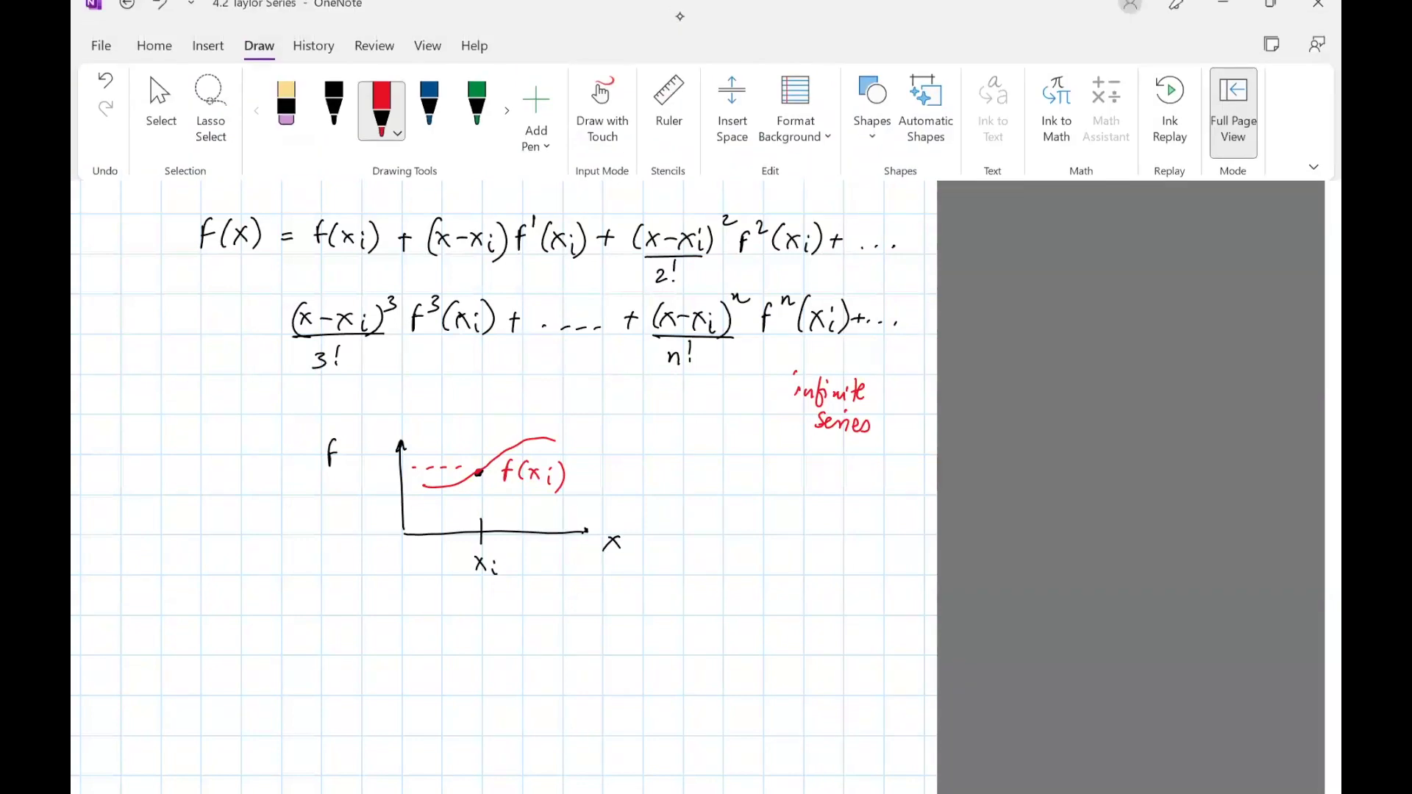
left_click(514, 443)
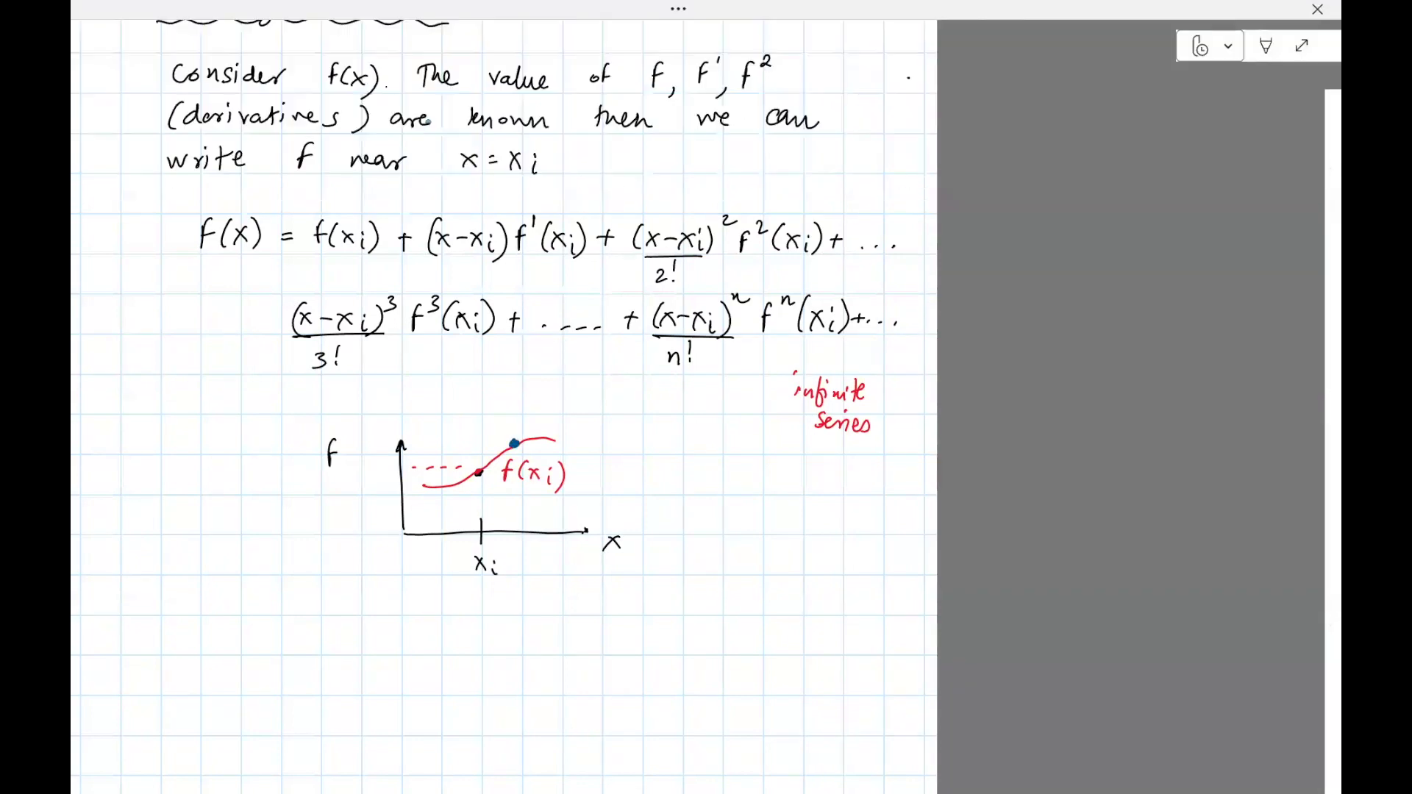
left_click_drag(522, 433, 561, 420)
mouse_move(594, 414)
left_mouse_down()
mouse_move(582, 428)
mouse_move(620, 427)
mouse_move(640, 450)
mouse_move(696, 451)
mouse_move(695, 421)
mouse_move(774, 479)
left_mouse_up()
left_click_drag(777, 460, 756, 476)
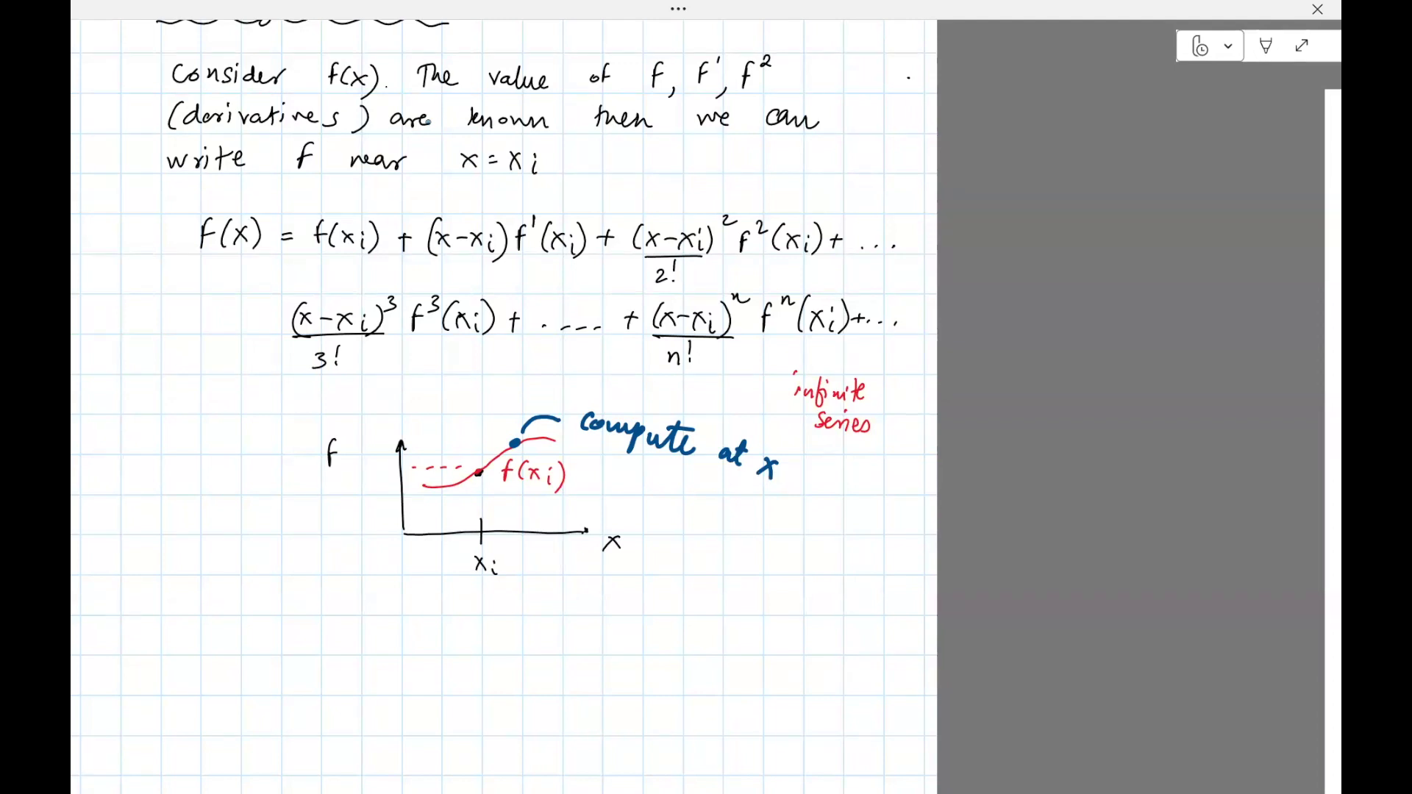
Add a new, thicker pen via Draw > Add Pen and pick a pen in the ribbon.
left_click(681, 9)
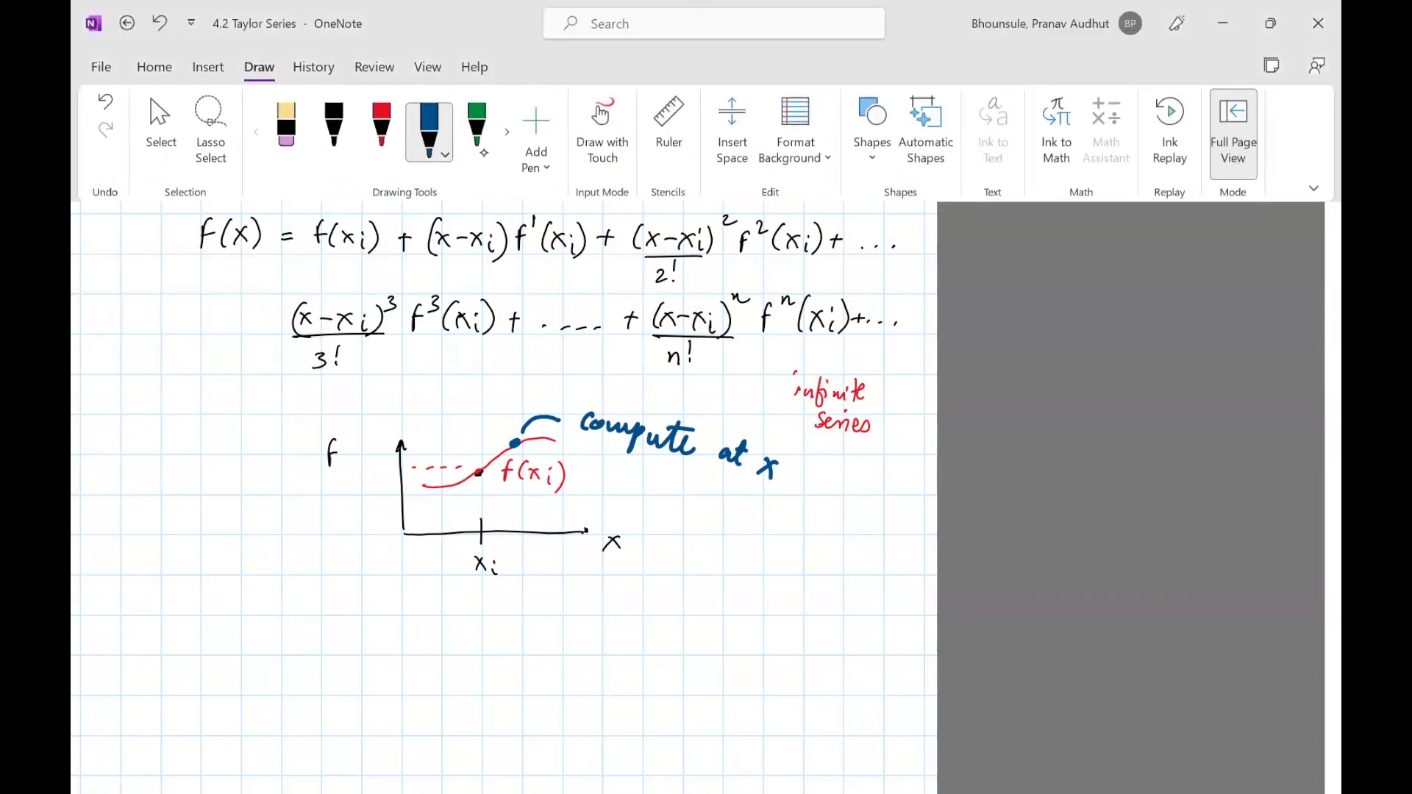
left_click(334, 127)
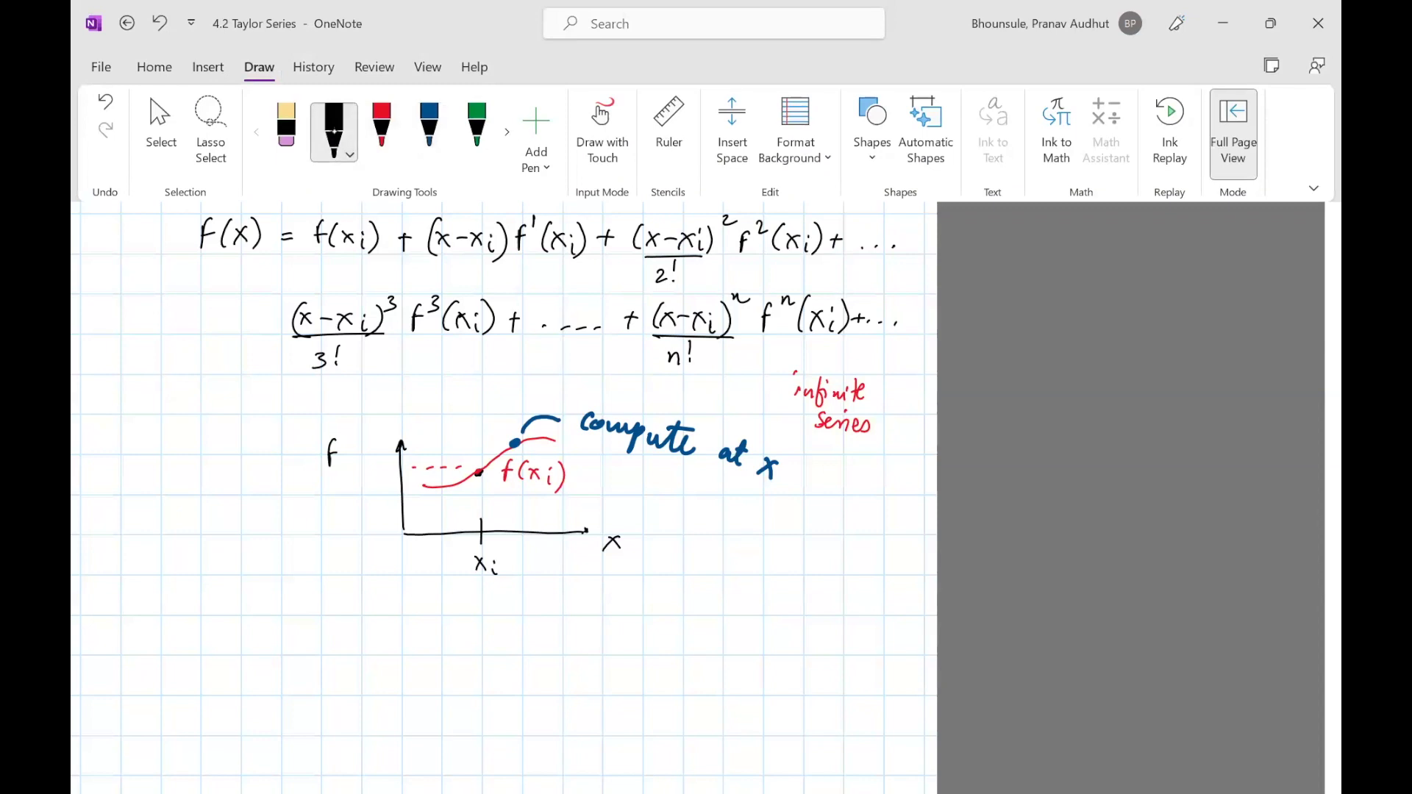
left_click(536, 125)
left_click(478, 196)
left_click(632, 135)
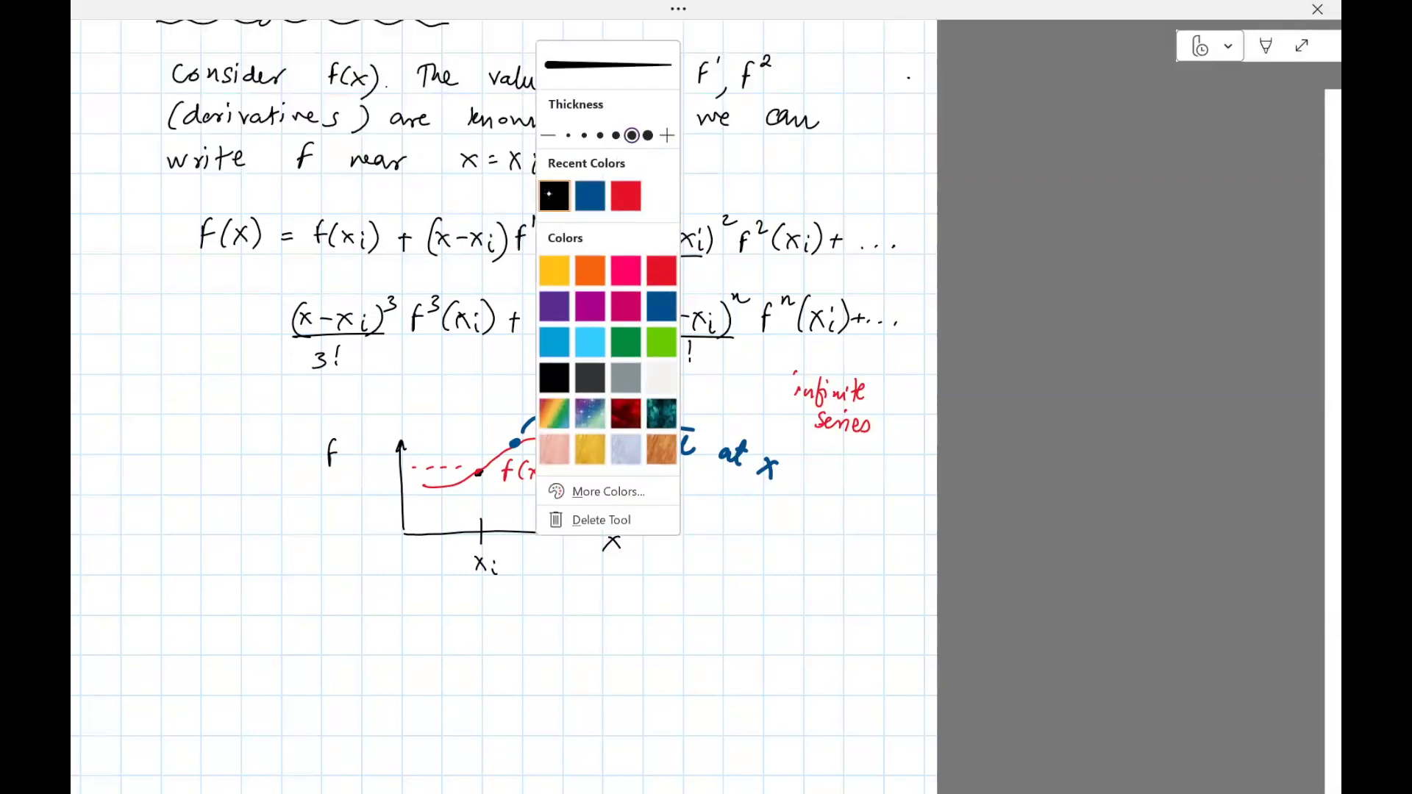
left_click(678, 512)
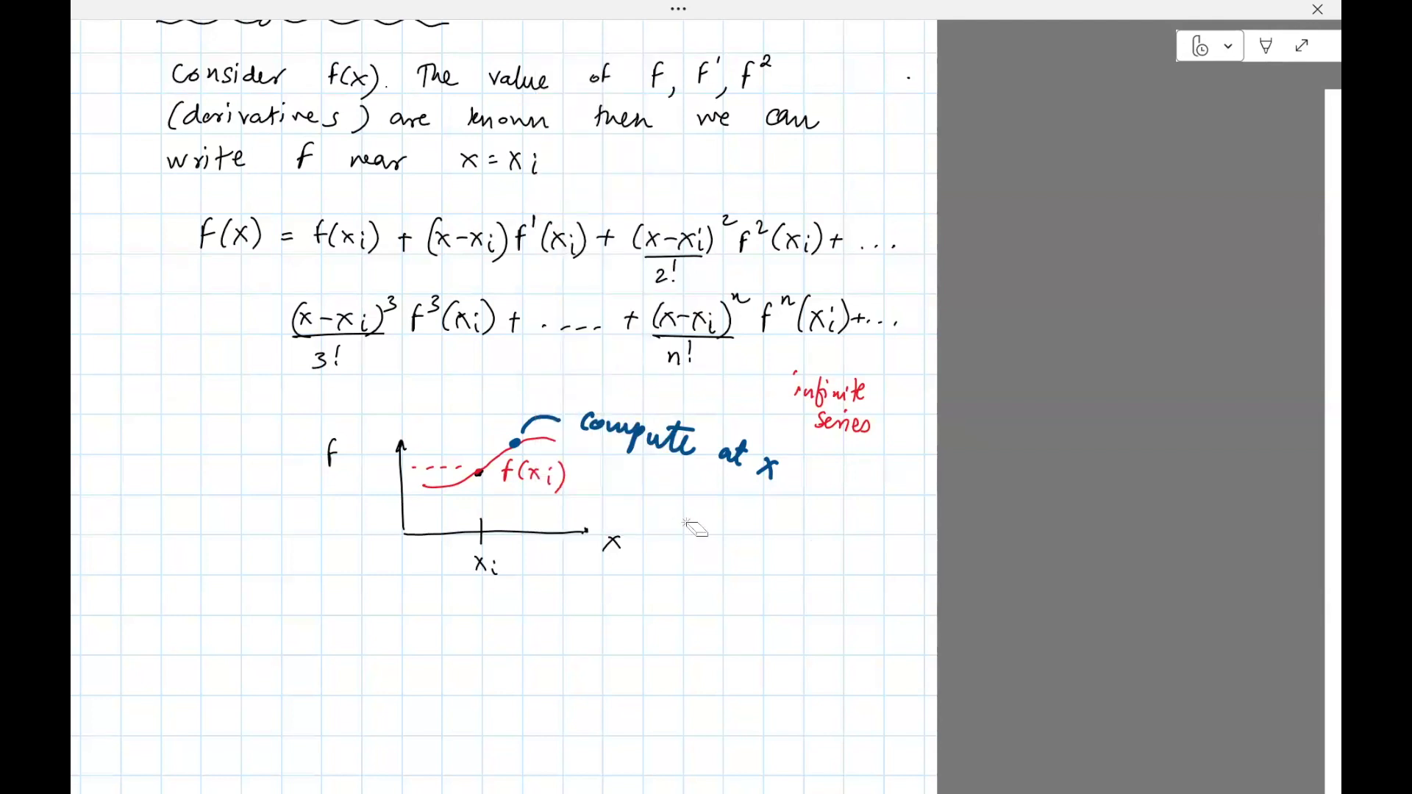
left_click(678, 10)
left_click(535, 136)
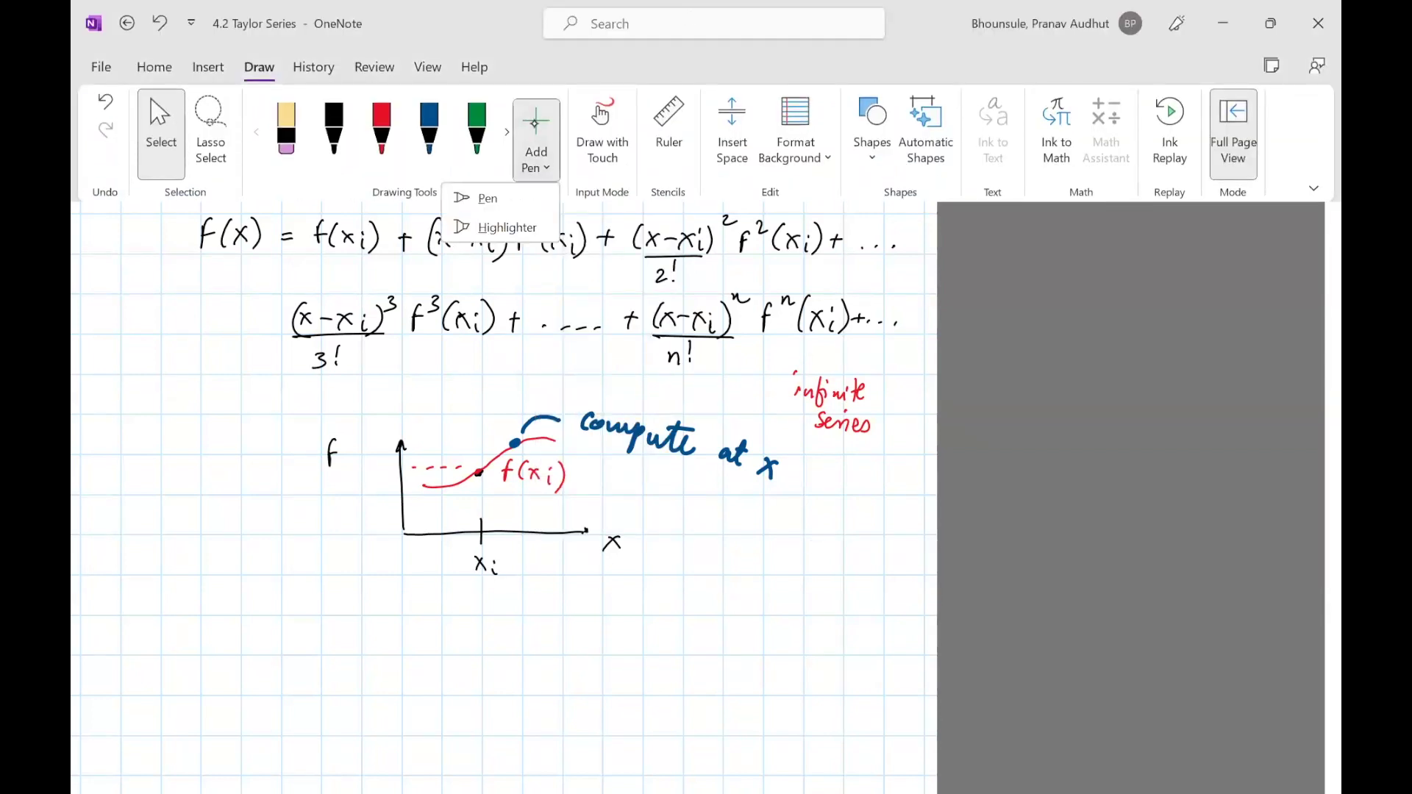
left_click(343, 138)
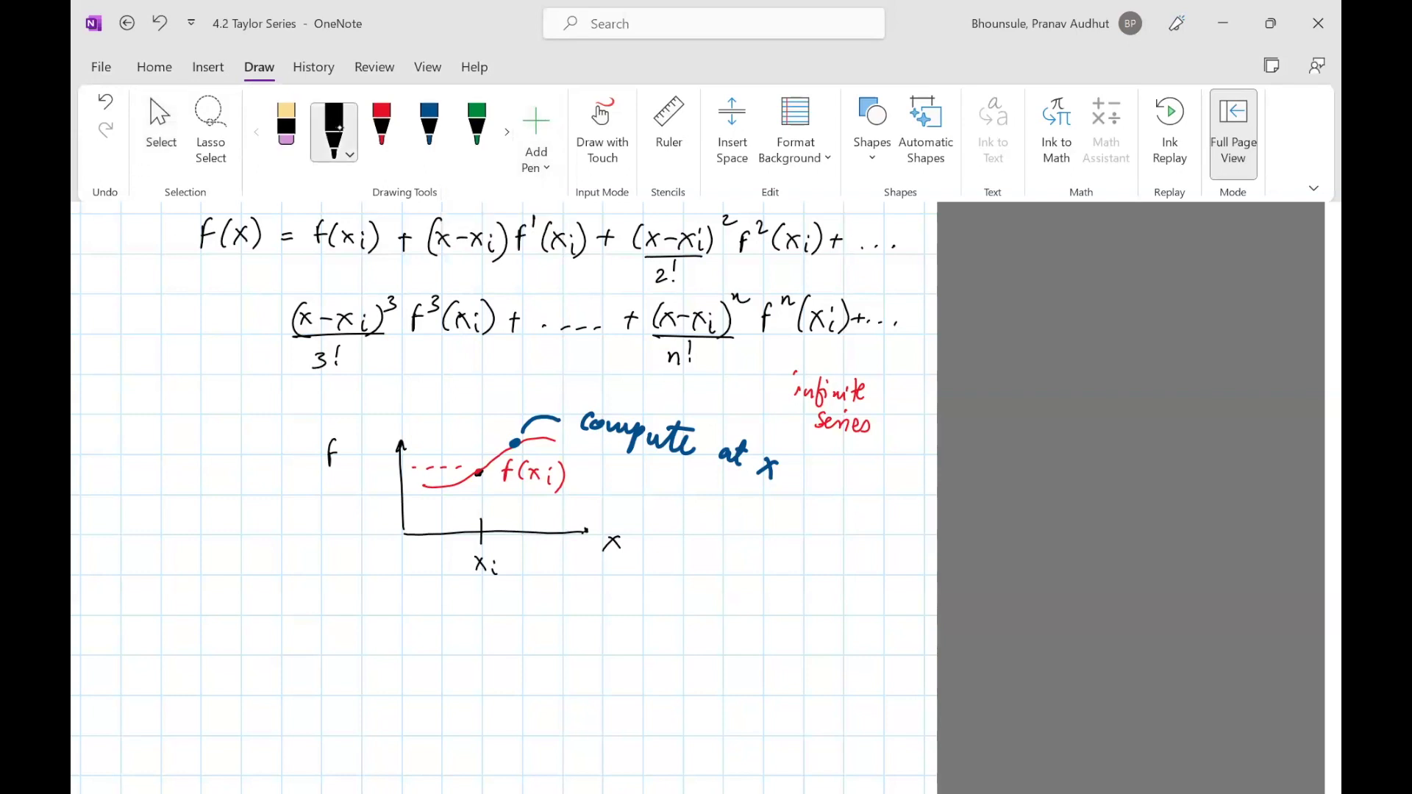
left_click_drag(346, 132, 351, 147)
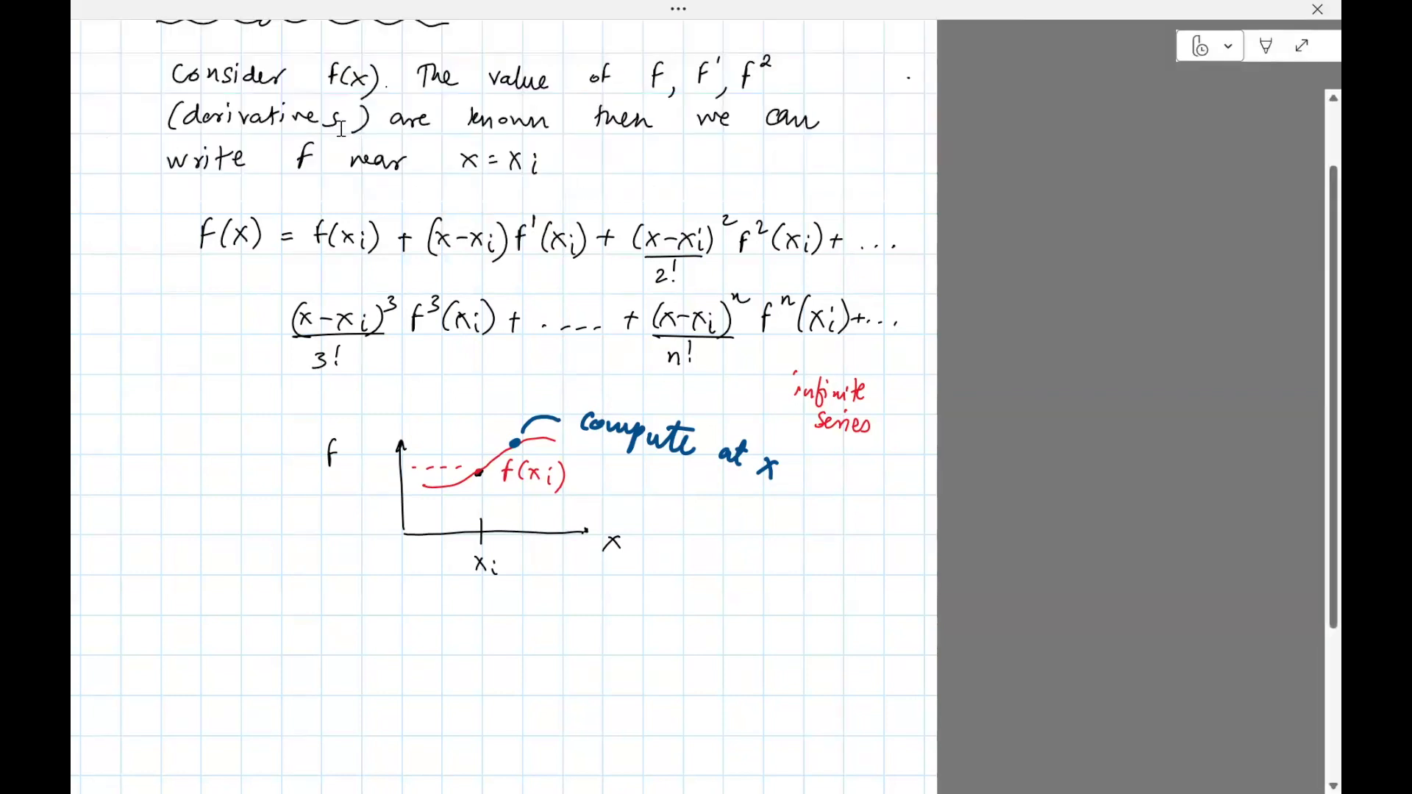
Add another, thinner pen, then select the orange pen in the ribbon.
left_click(536, 148)
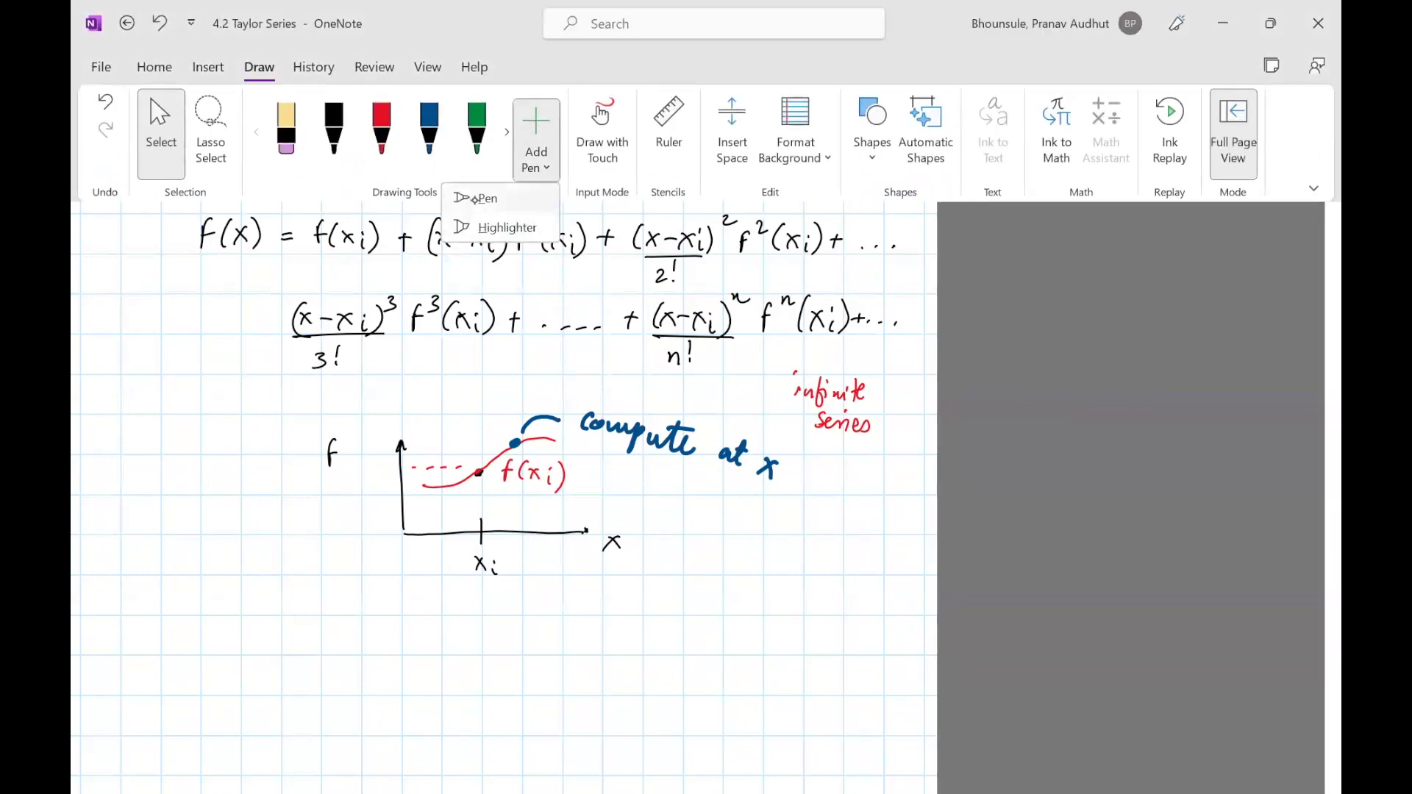
left_click(475, 195)
left_click(639, 135)
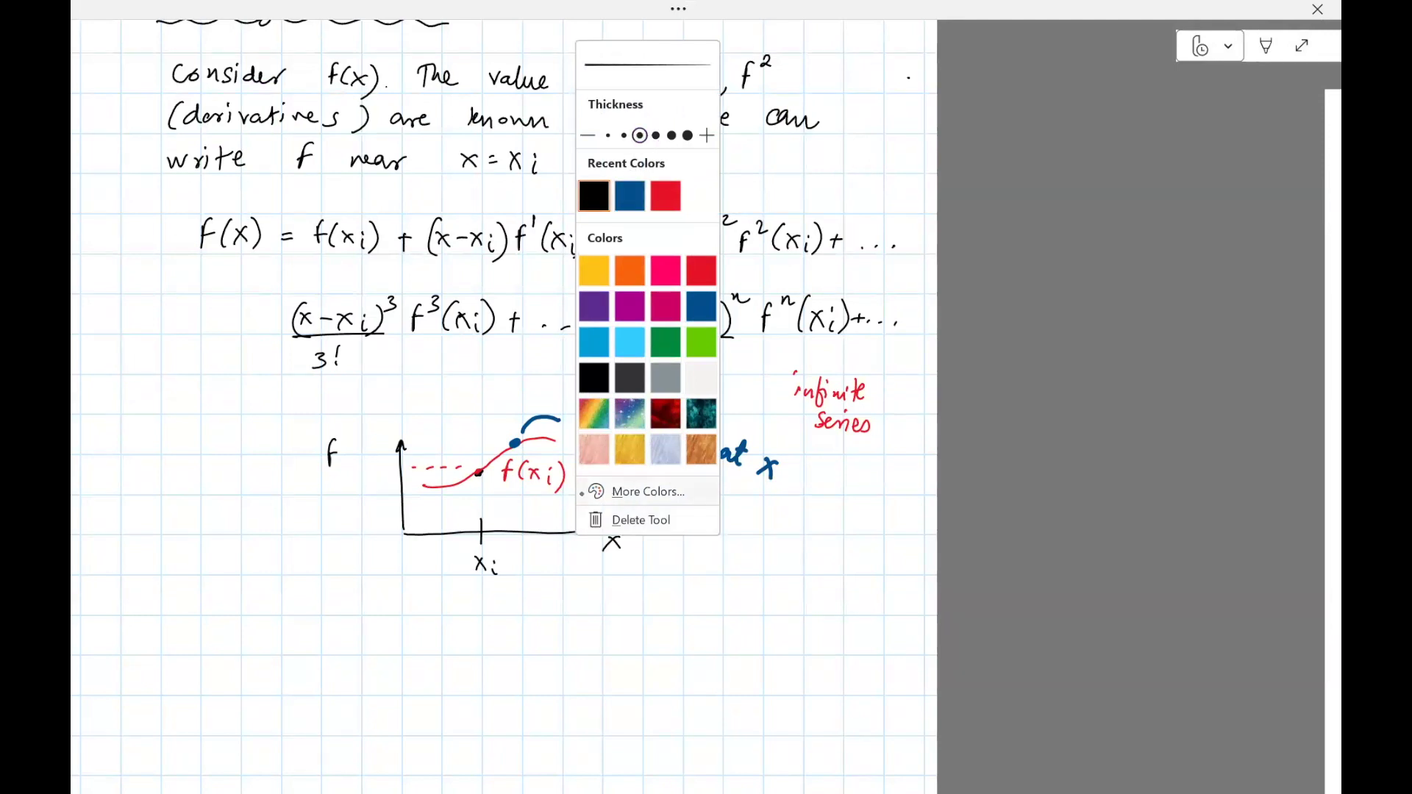
left_click(582, 493)
left_click(643, 14)
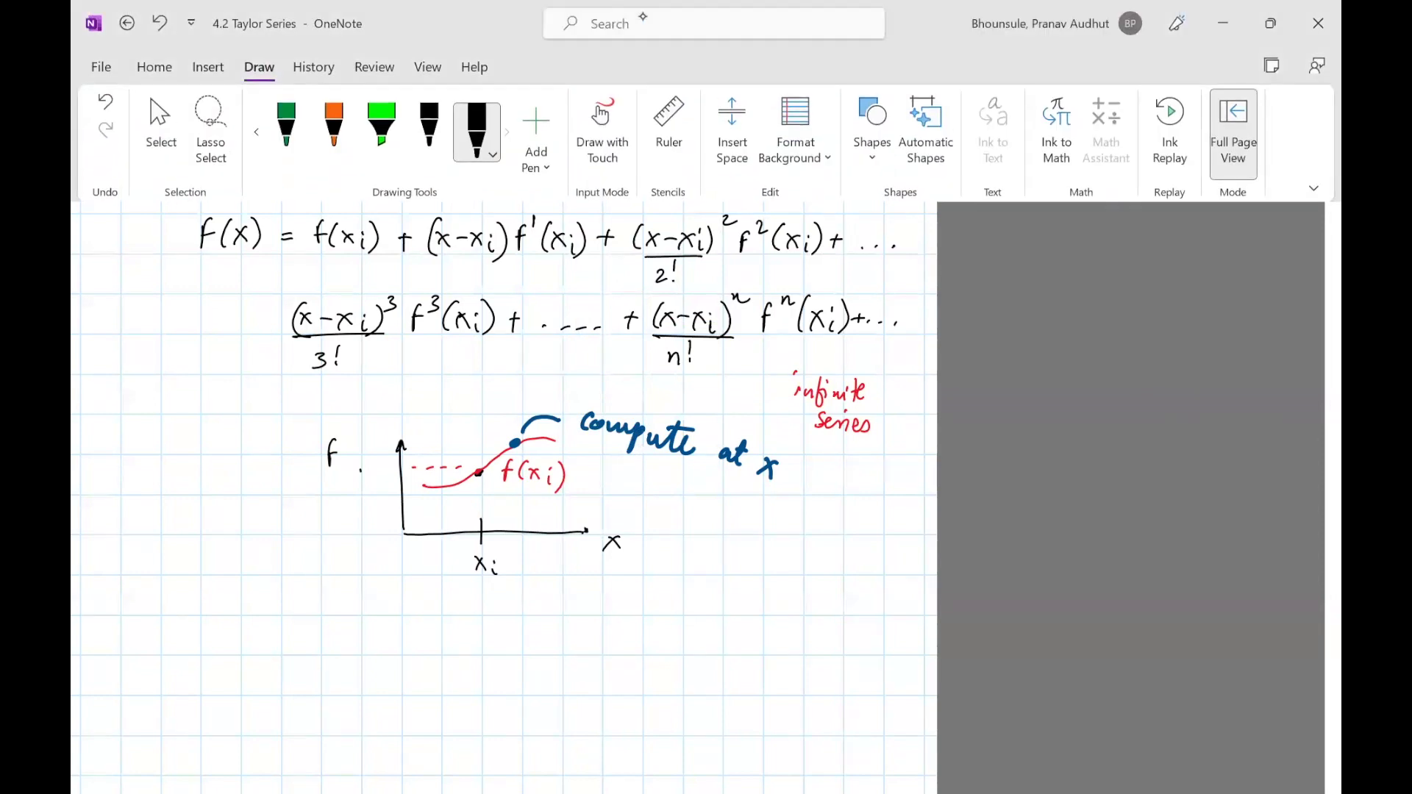
left_click(333, 121)
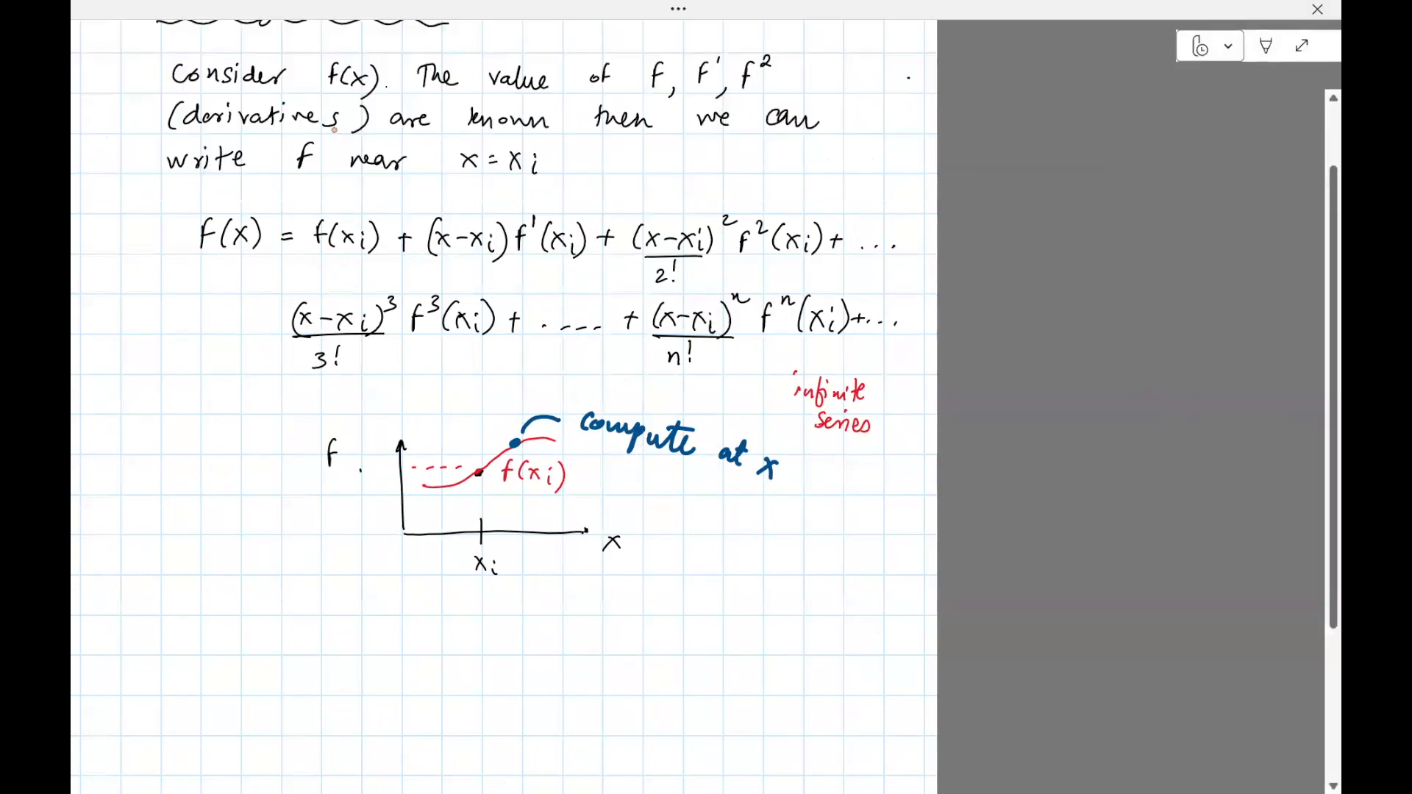
Draw an orange curved arrow from the blue arc beside 'Compute' up to f(x) in the formula.
mouse_move(551, 416)
left_mouse_down()
mouse_move(272, 410)
mouse_move(209, 283)
mouse_move(219, 278)
left_mouse_up()
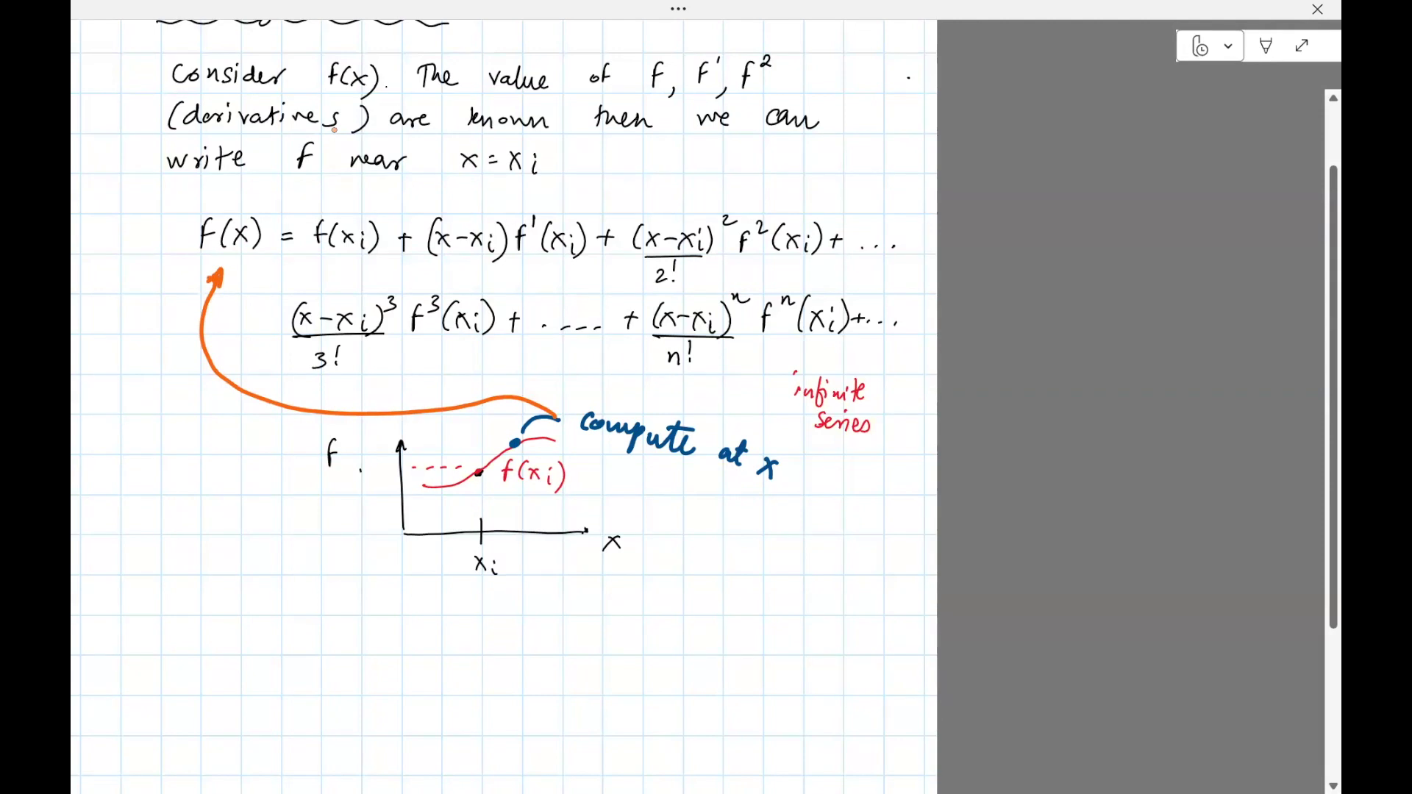
left_click_drag(520, 427, 557, 417)
scroll(336, 132, "down", 1)
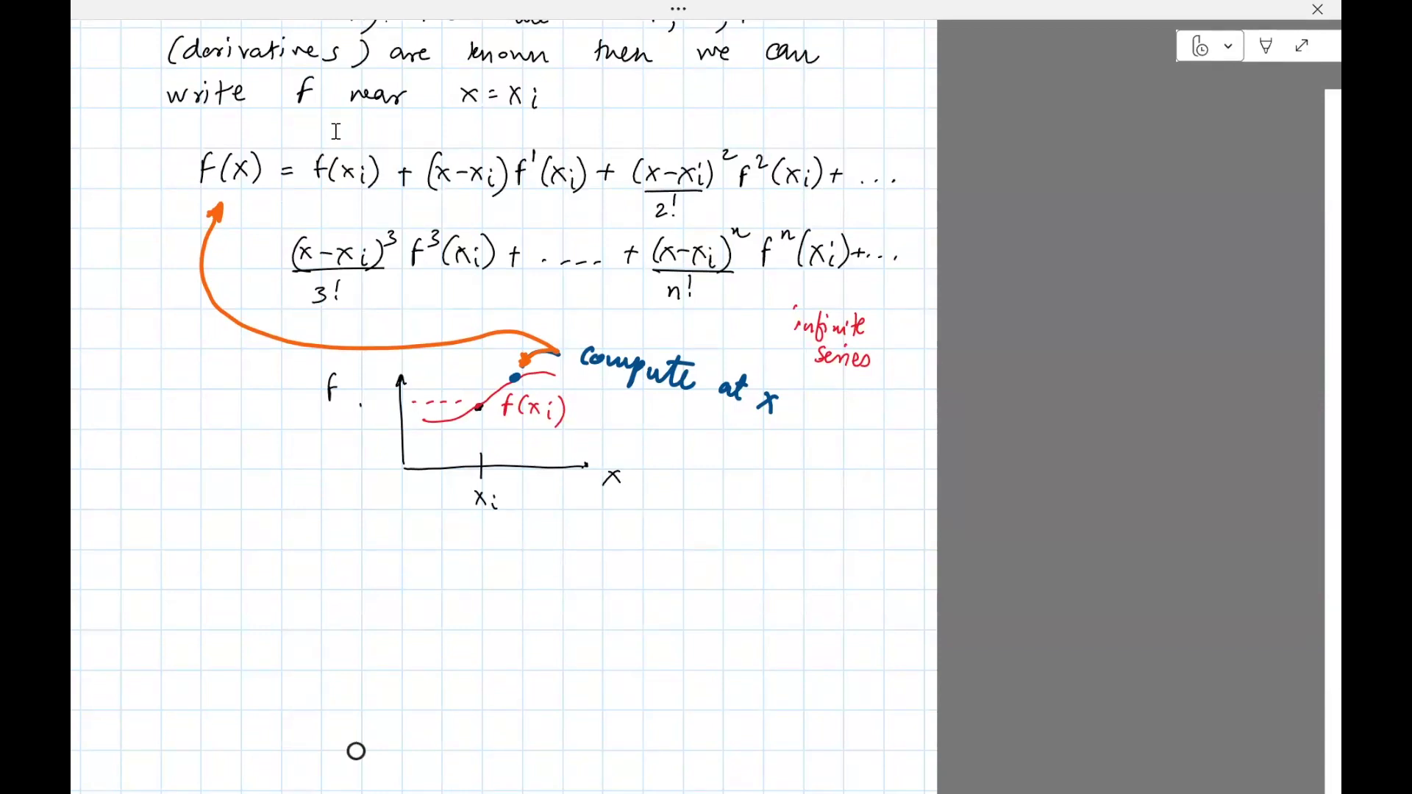
left_click_drag(357, 724, 357, 743)
With the red pen, draw a rectangle enclosing both lines of the Taylor series formula.
scroll(336, 131, "up", 3)
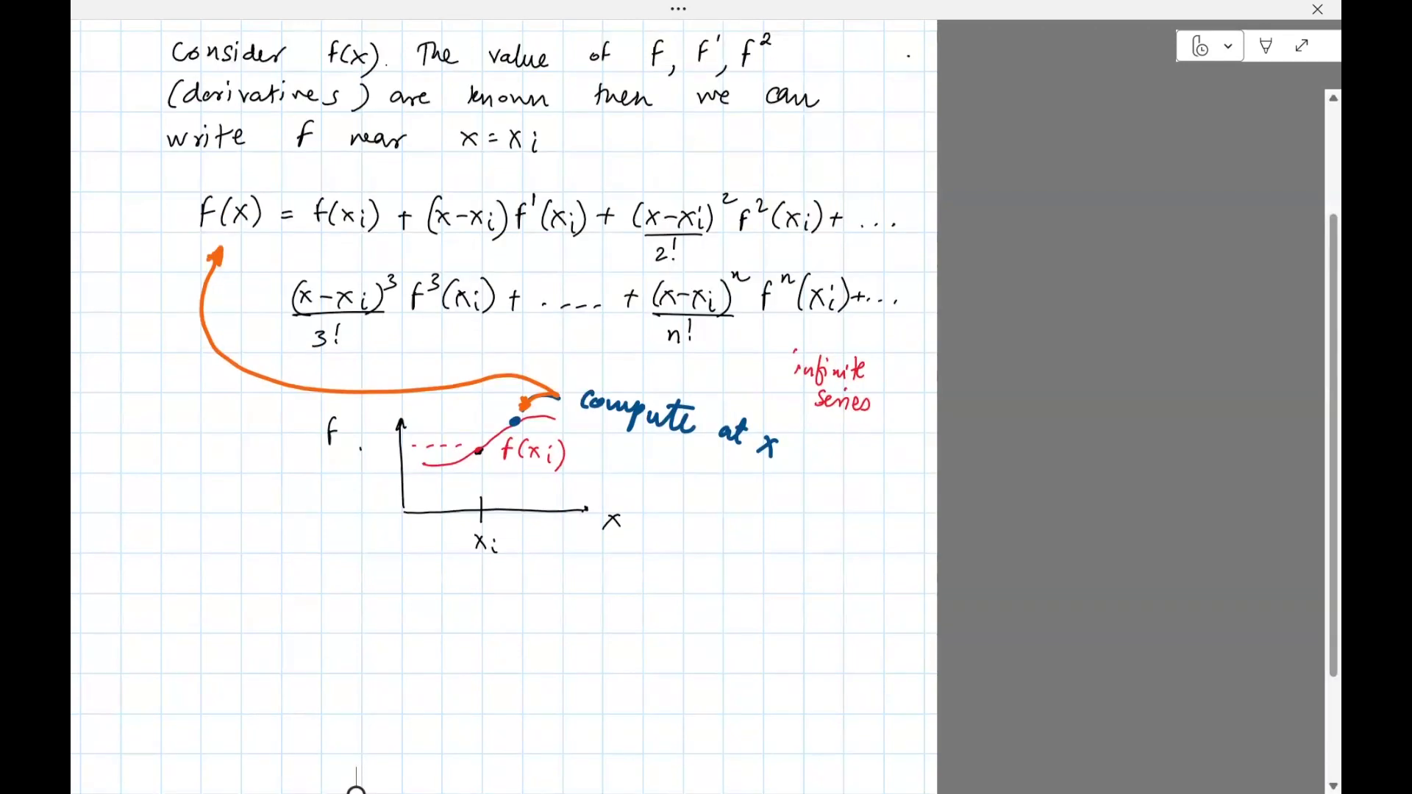
left_click(381, 125)
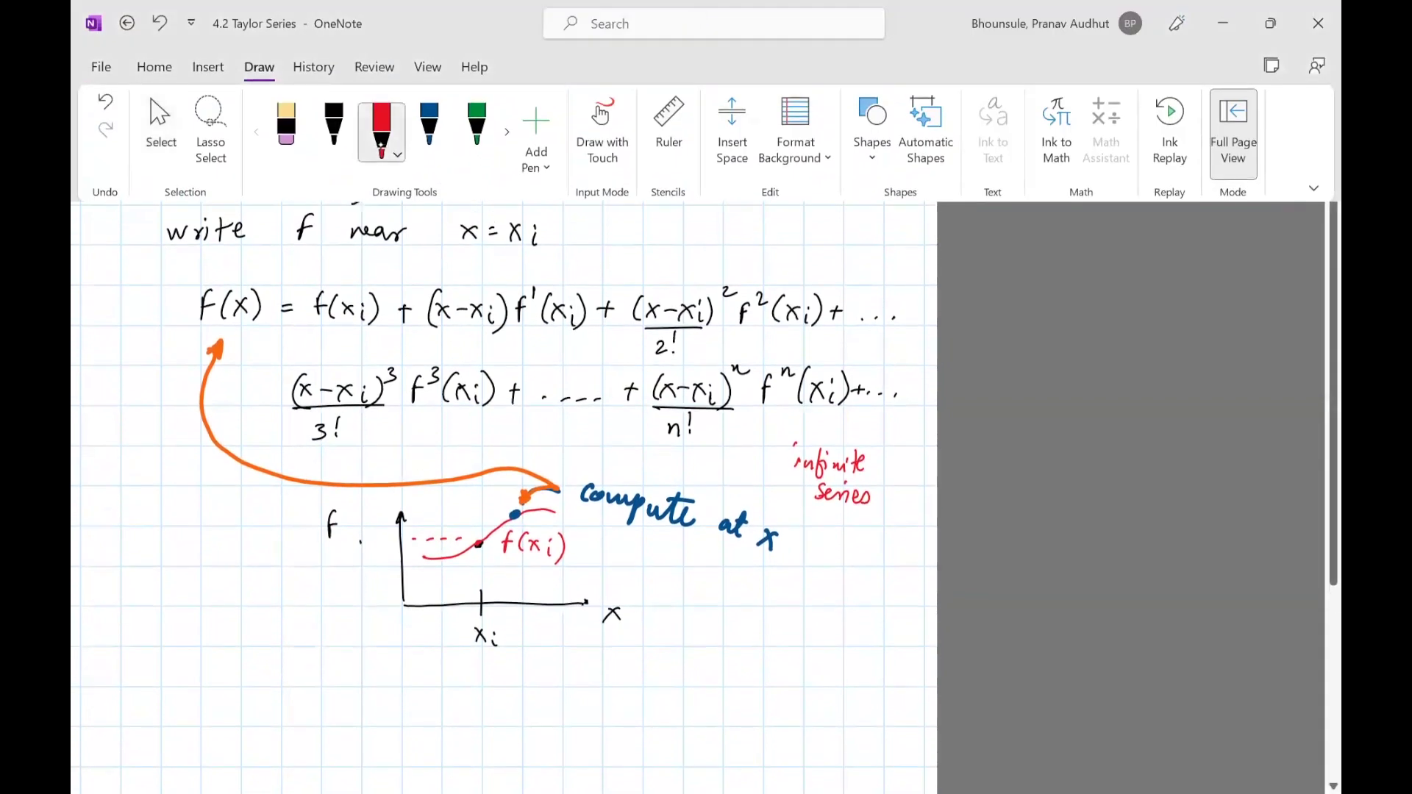
left_click_drag(158, 276, 914, 275)
mouse_move(159, 277)
left_mouse_down()
mouse_move(158, 436)
mouse_move(930, 444)
left_mouse_up()
left_click_drag(913, 276, 913, 444)
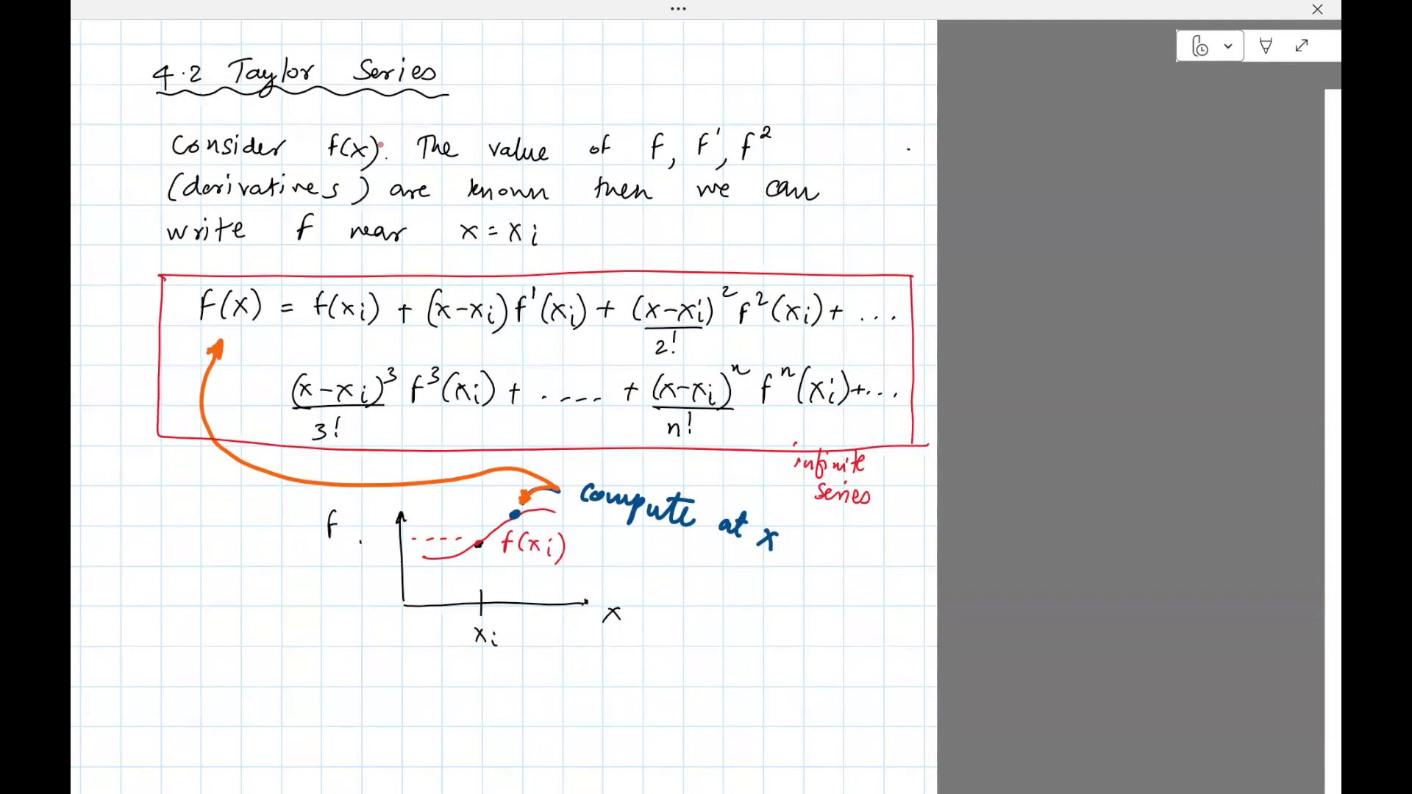